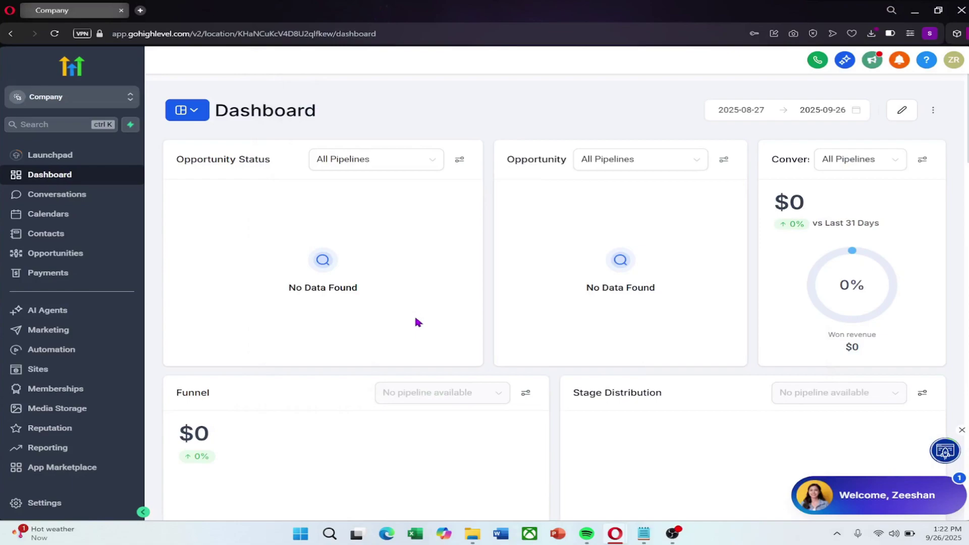
Go to Sites > Websites and start creating a new website
{"action": "left_click", "coordinate": [26, 374]}
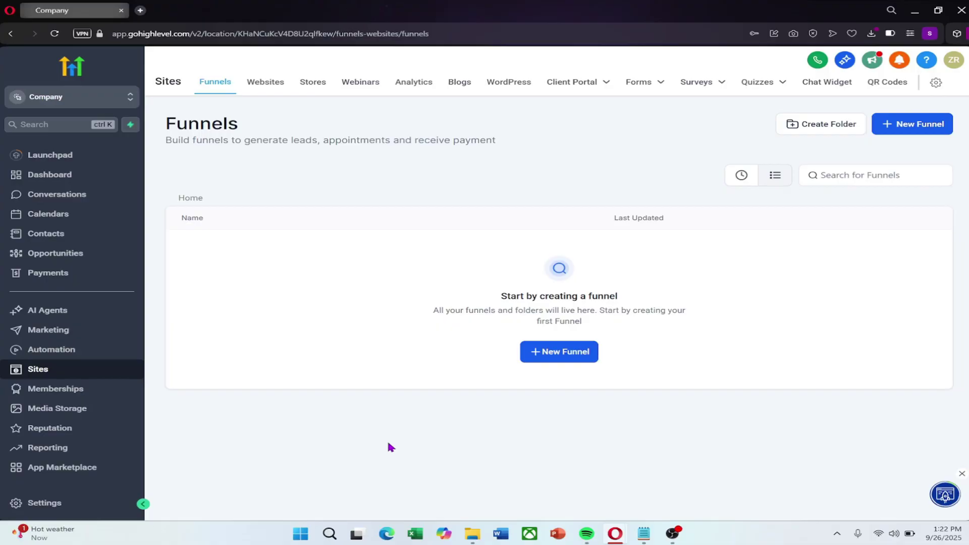
{"action": "left_click", "coordinate": [279, 85]}
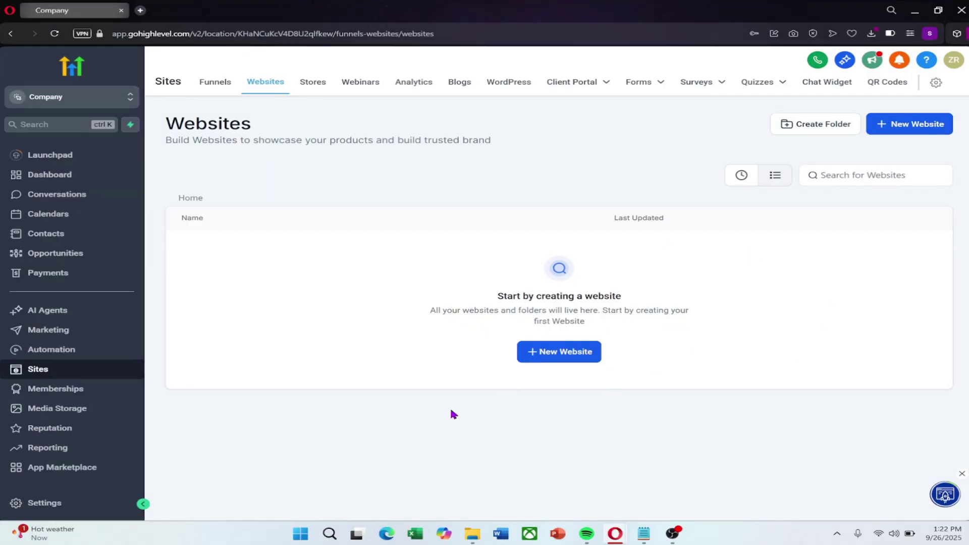
{"action": "left_click", "coordinate": [569, 359]}
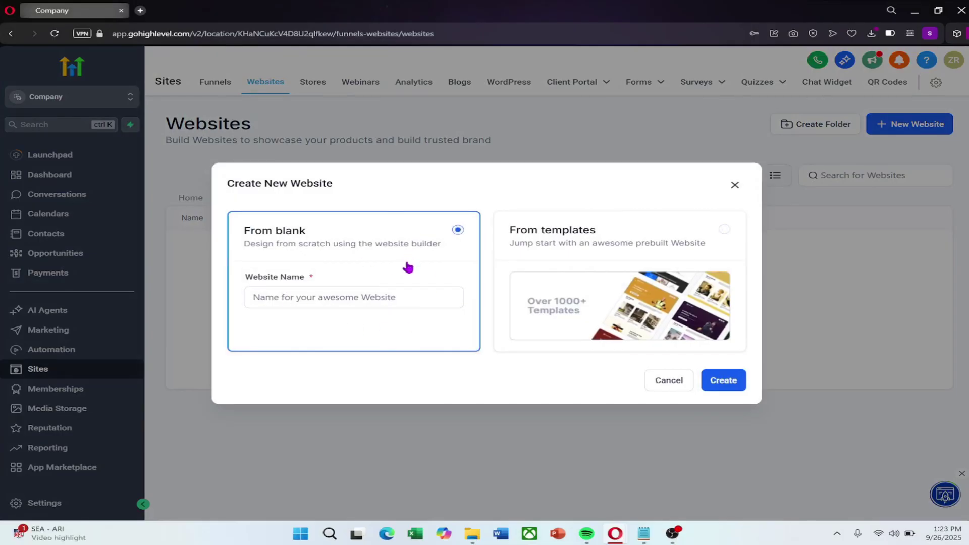
Create a website from blank named 'jake'
{"action": "left_click", "coordinate": [635, 262]}
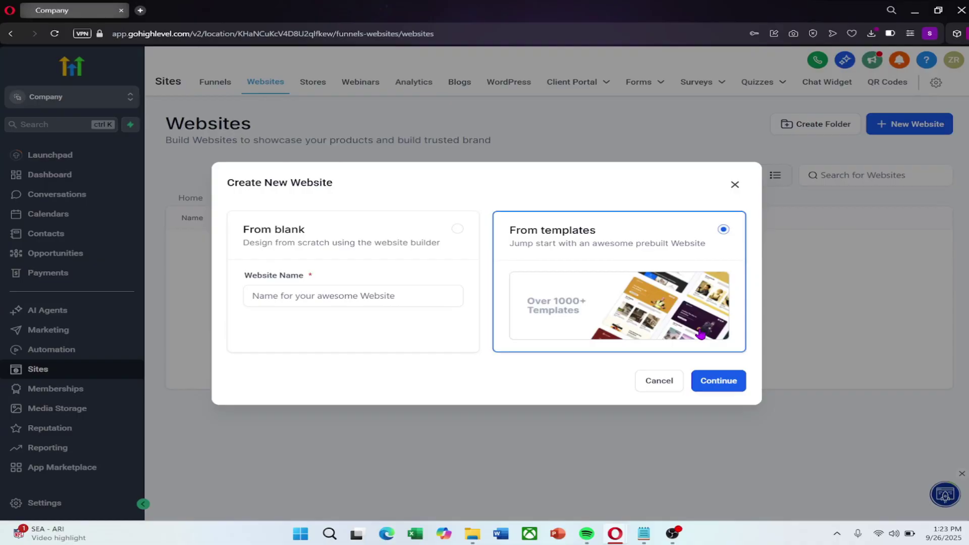
{"action": "left_click", "coordinate": [315, 261]}
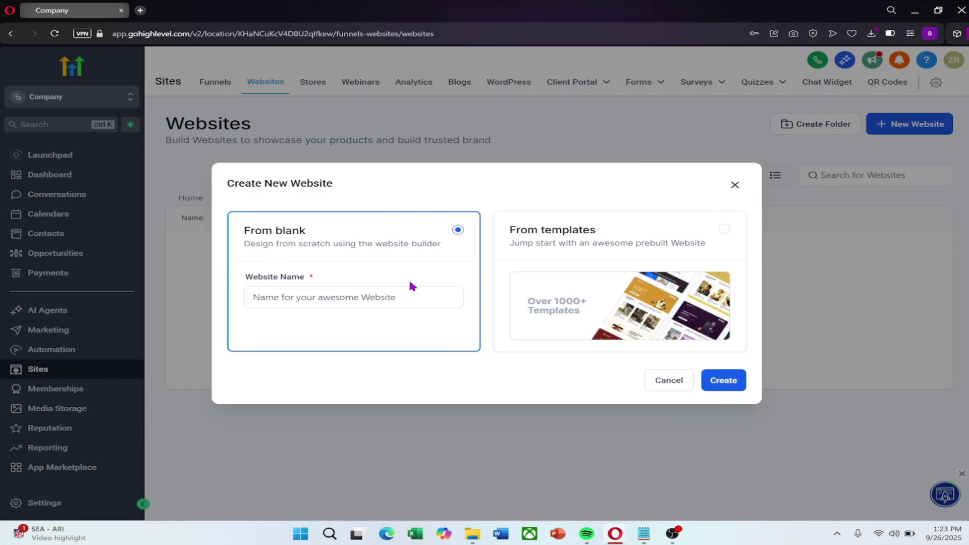
{"action": "left_click", "coordinate": [384, 299]}
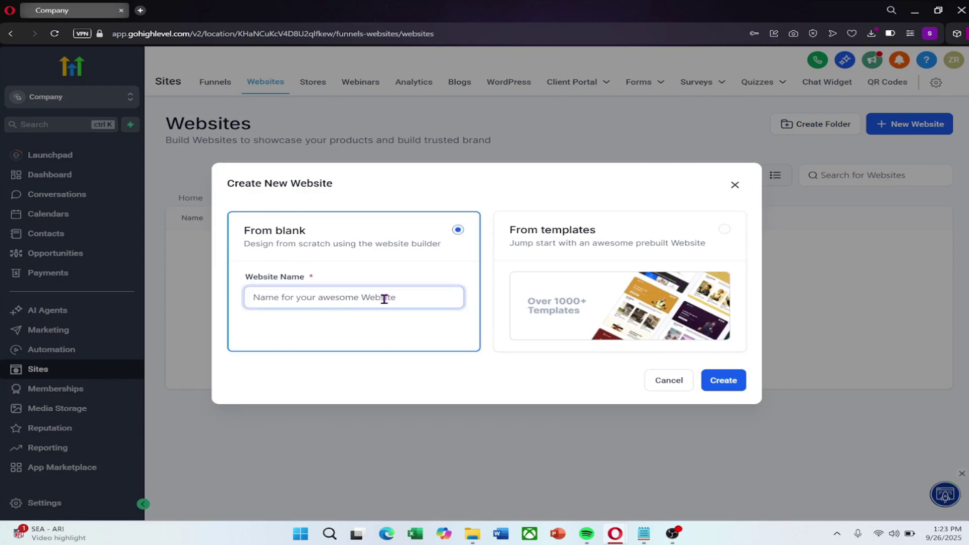
{"action": "type", "text": "jake"}
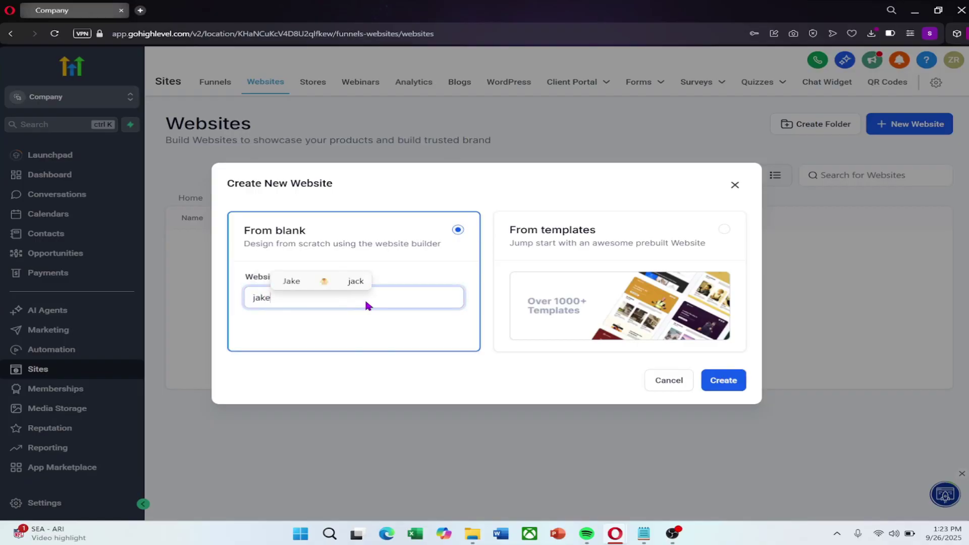
{"action": "left_click", "coordinate": [291, 340]}
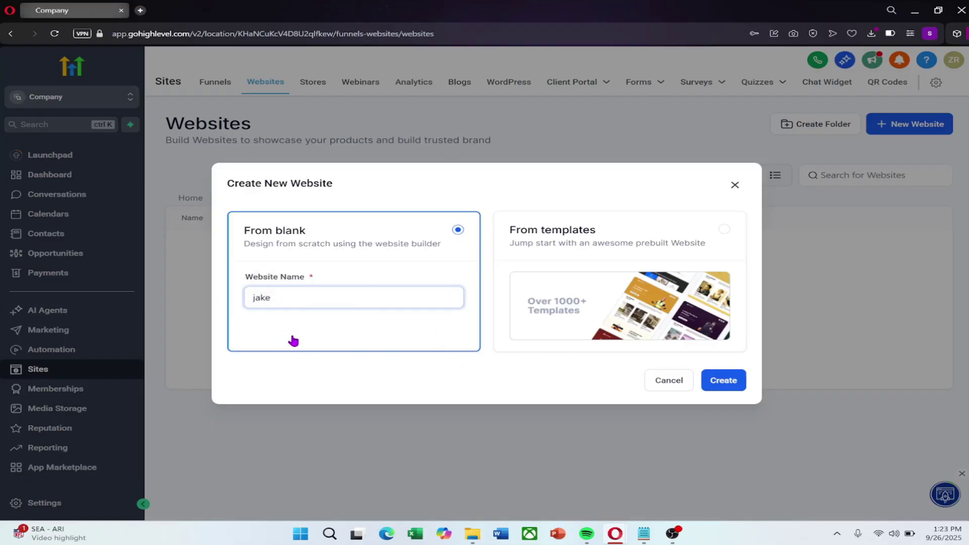
{"action": "left_click", "coordinate": [723, 382]}
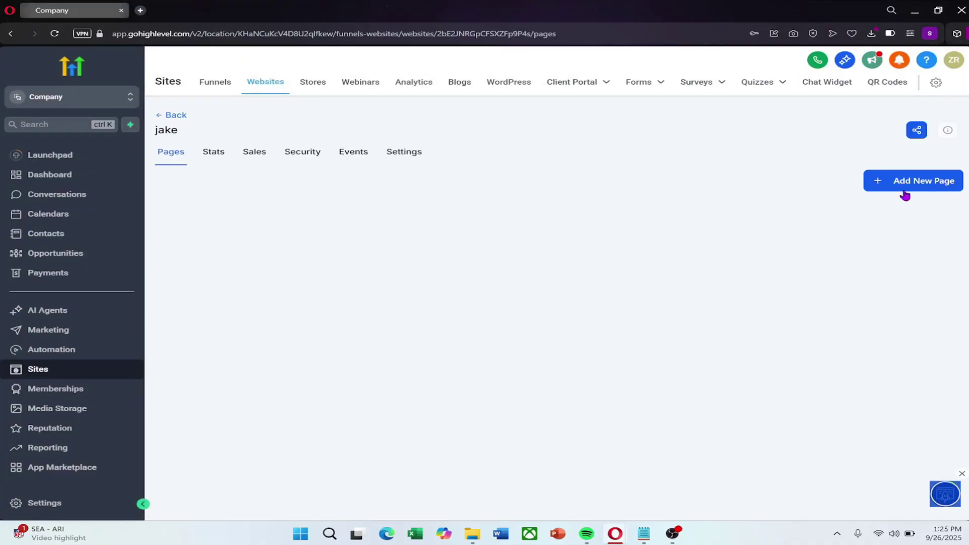
Create a 'landing' page in the jake website and open it in the builder
{"action": "left_click", "coordinate": [906, 181]}
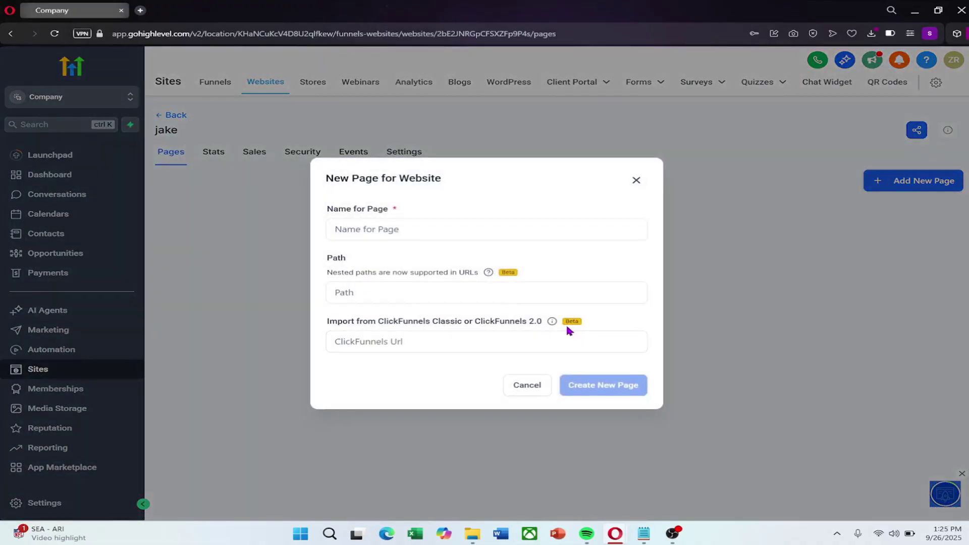
{"action": "mouse_move", "coordinate": [552, 326]}
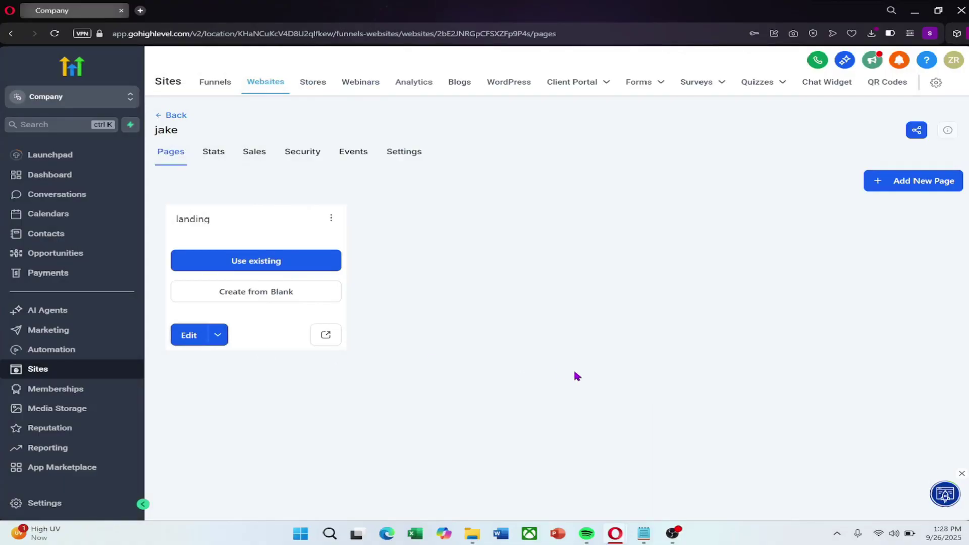
{"action": "left_click", "coordinate": [203, 341]}
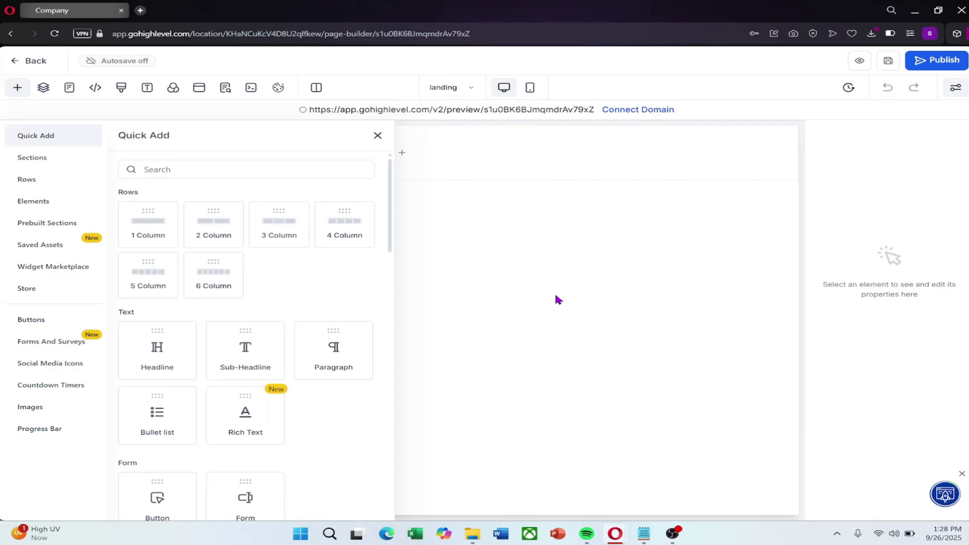
Drag a Full Width section from Sections onto the top of the landing canvas
{"action": "left_click", "coordinate": [378, 135]}
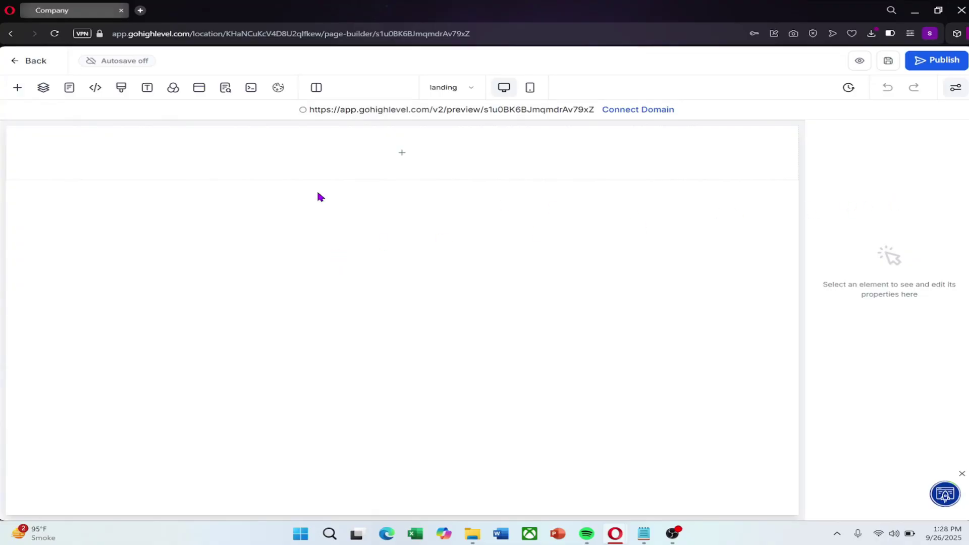
{"action": "mouse_move", "coordinate": [612, 165]}
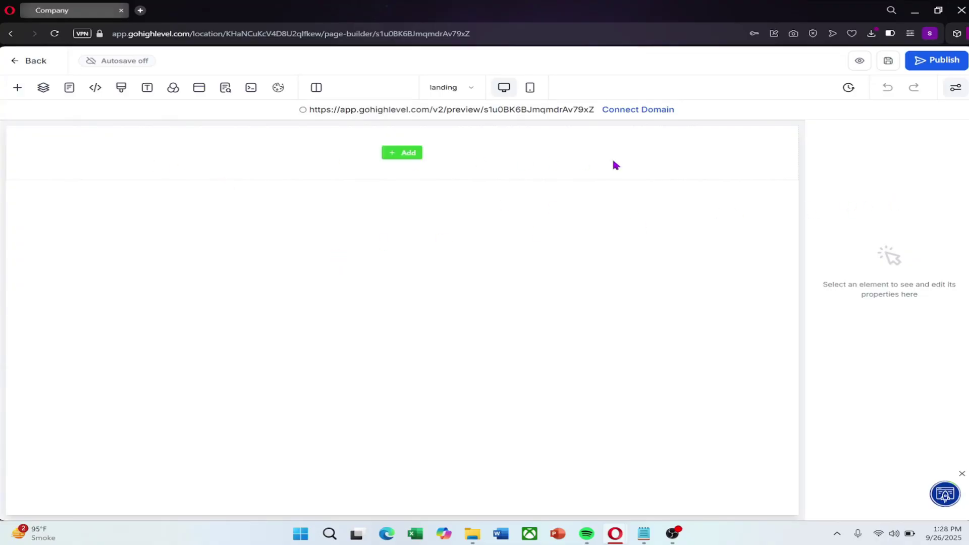
{"action": "left_click", "coordinate": [394, 157]}
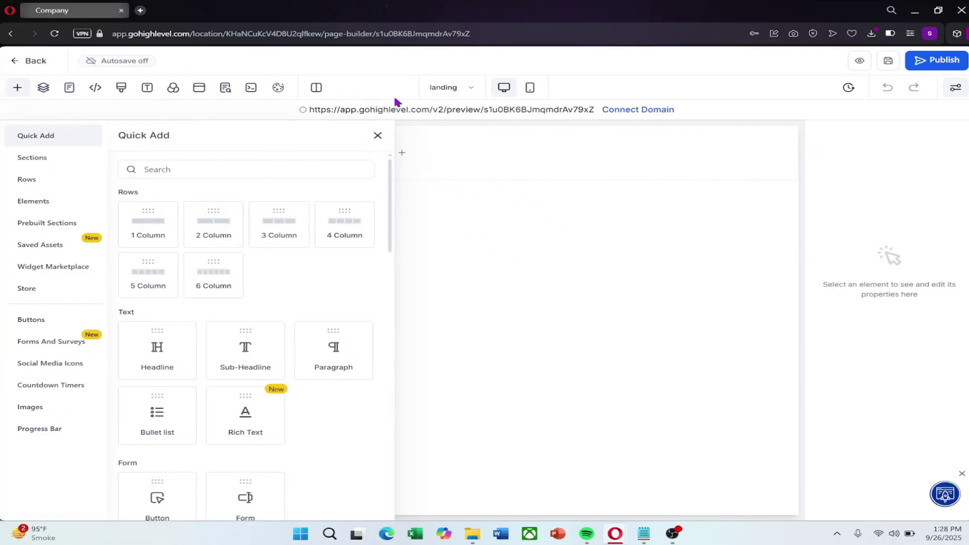
{"action": "left_click", "coordinate": [955, 91]}
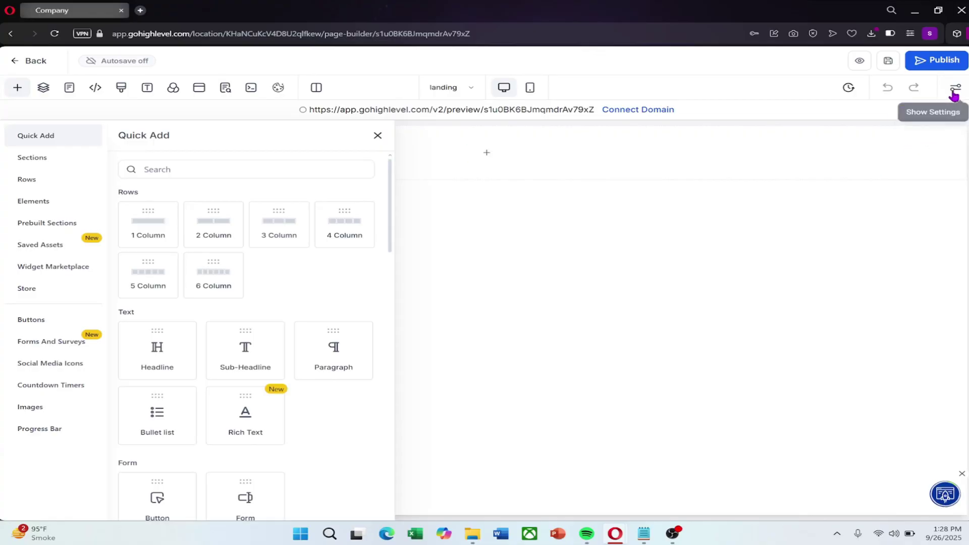
{"action": "left_click", "coordinate": [954, 92]}
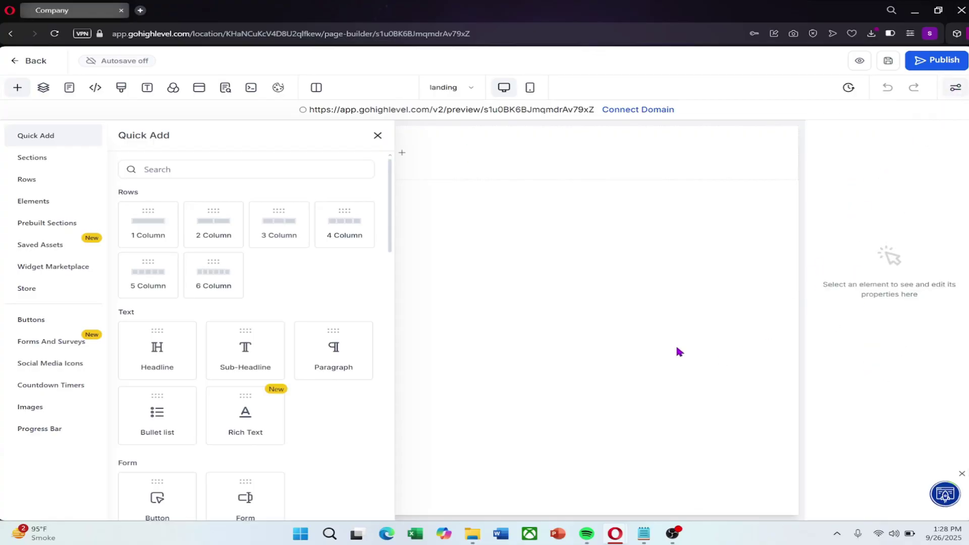
{"action": "left_click", "coordinate": [17, 91]}
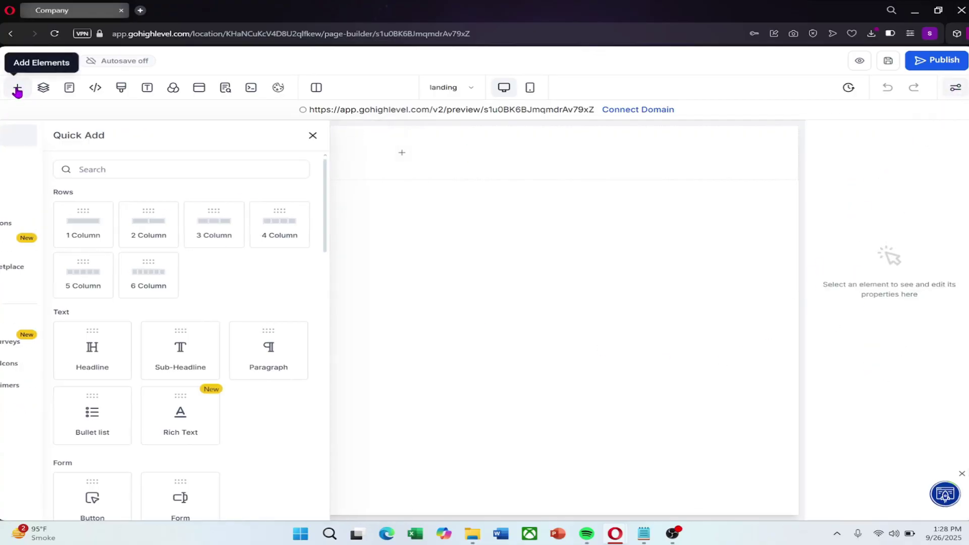
{"action": "left_click", "coordinate": [17, 91]}
{"action": "left_click", "coordinate": [32, 158]}
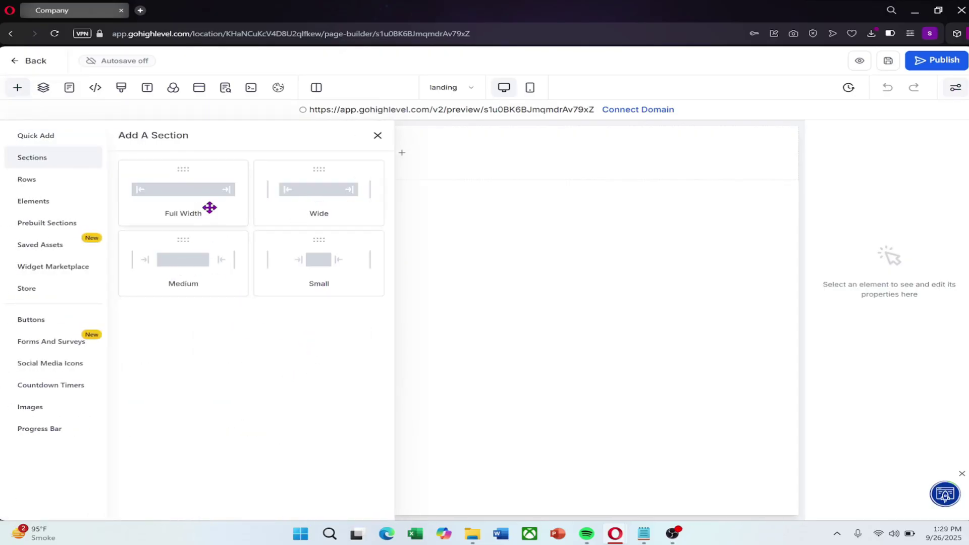
{"action": "left_click_drag", "start_coordinate": [179, 202], "coordinate": [372, 246]}
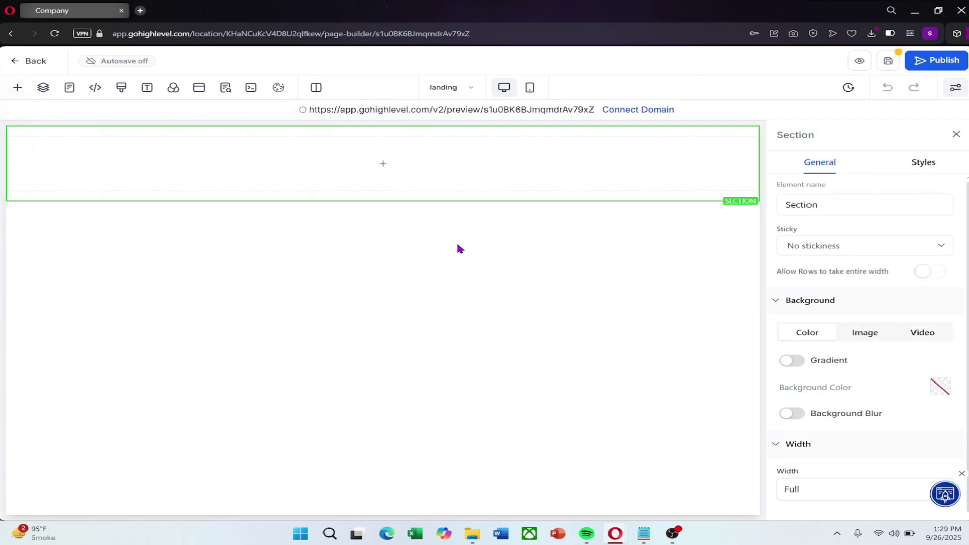
Insert a 1 Column row and drop a Headline element into its column
{"action": "left_click", "coordinate": [380, 163]}
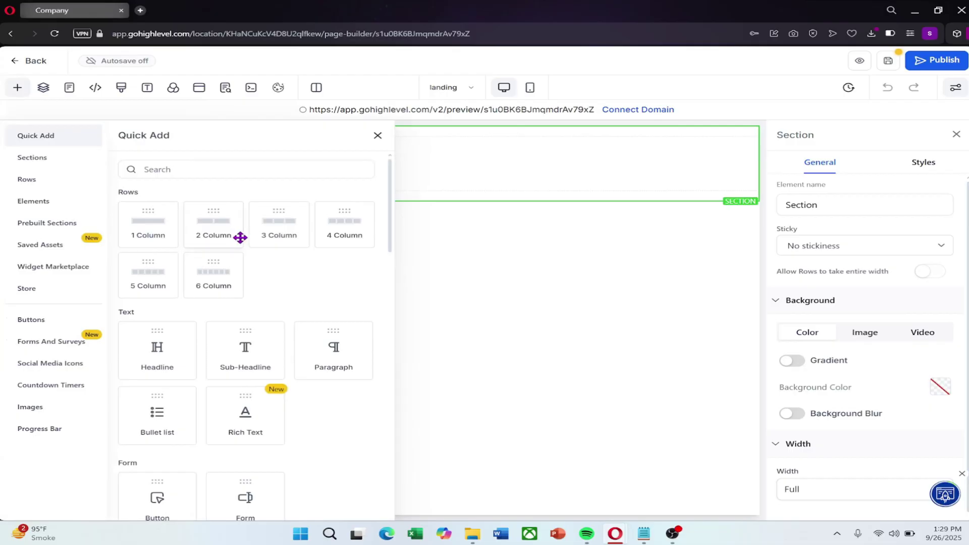
{"action": "left_click", "coordinate": [149, 231]}
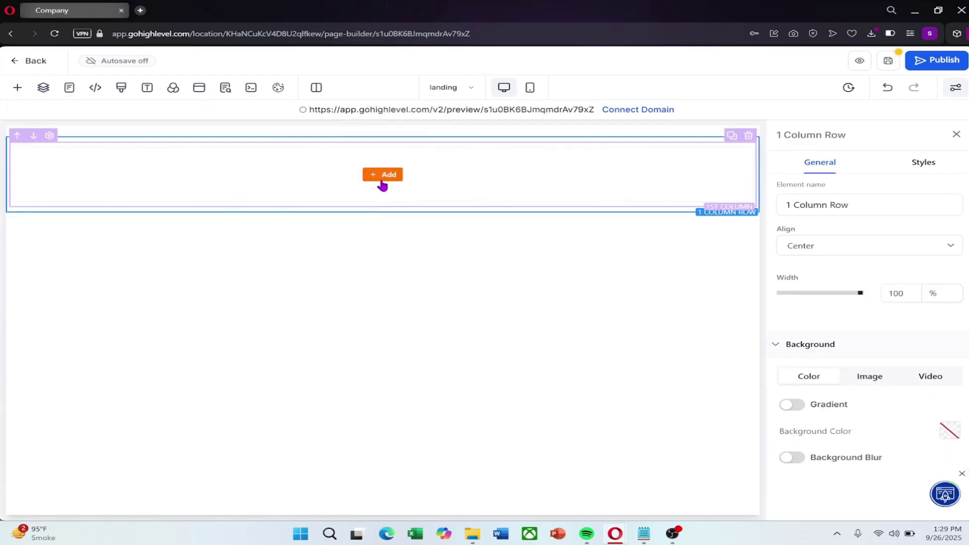
{"action": "left_click", "coordinate": [383, 183]}
{"action": "left_click", "coordinate": [383, 175]}
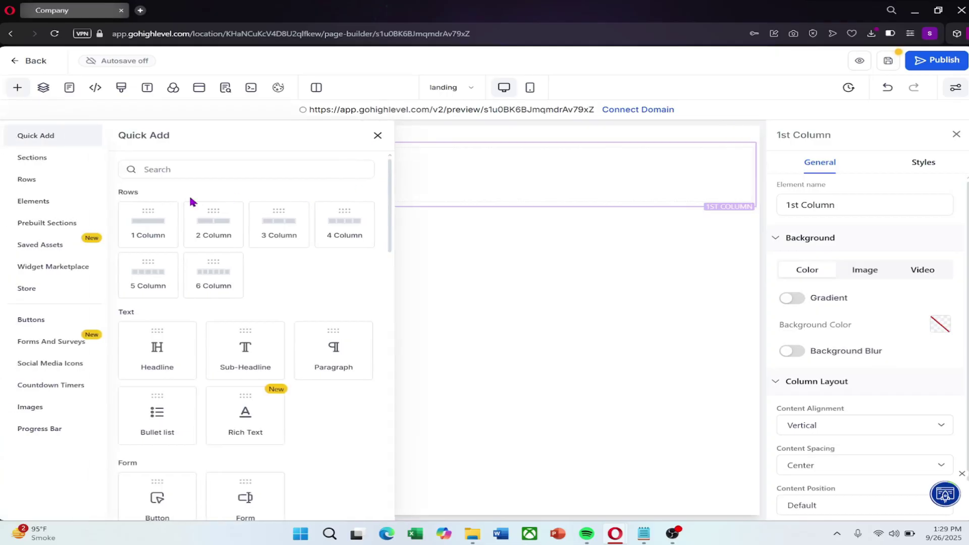
{"action": "left_click", "coordinate": [52, 204]}
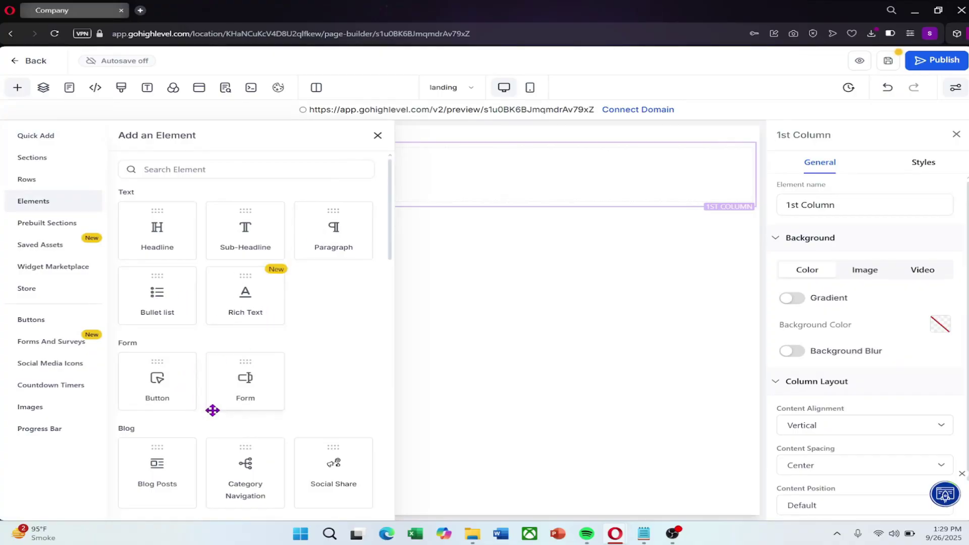
{"action": "scroll", "coordinate": [213, 410], "scroll_direction": "down", "scroll_amount": 10}
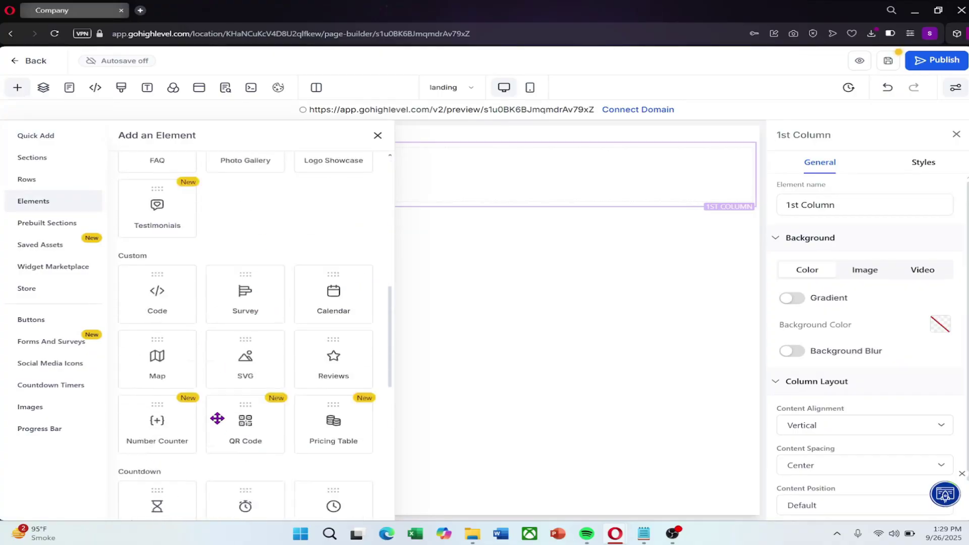
{"action": "scroll", "coordinate": [217, 418], "scroll_direction": "up", "scroll_amount": 10}
{"action": "left_click_drag", "start_coordinate": [179, 225], "coordinate": [403, 190]}
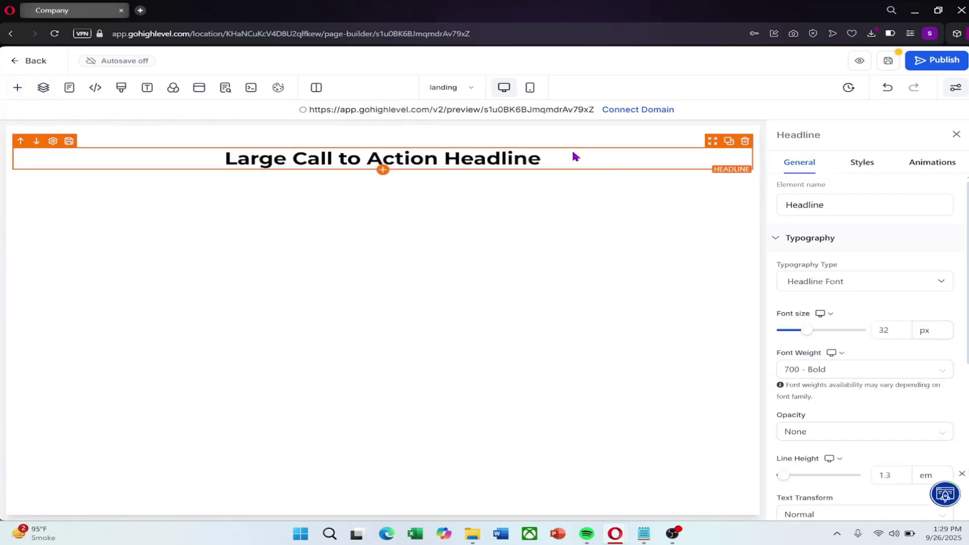
{"action": "scroll", "coordinate": [893, 309], "scroll_direction": "down", "scroll_amount": 2}
{"action": "scroll", "coordinate": [893, 308], "scroll_direction": "up", "scroll_amount": 2}
{"action": "left_click", "coordinate": [583, 158]}
{"action": "key", "text": "BackSpace"}
{"action": "key", "text": "BackSpace"}
{"action": "key", "text": "BackSpace"}
{"action": "key", "text": "BackSpace"}
{"action": "key", "text": "BackSpace"}
{"action": "key", "text": "BackSpace"}
{"action": "key", "text": "BackSpace"}
{"action": "key", "text": "BackSpace"}
{"action": "key", "text": "BackSpace"}
{"action": "key", "text": "BackSpace"}
{"action": "key", "text": "BackSpace"}
{"action": "key", "text": "BackSpace"}
{"action": "key", "text": "BackSpace"}
{"action": "key", "text": "BackSpace"}
{"action": "key", "text": "BackSpace"}
{"action": "key", "text": "BackSpace"}
{"action": "key", "text": "BackSpace"}
{"action": "key", "text": "BackSpace"}
{"action": "key", "text": "BackSpace"}
{"action": "key", "text": "BackSpace"}
{"action": "key", "text": "BackSpace"}
{"action": "type", "text": "welcome "}
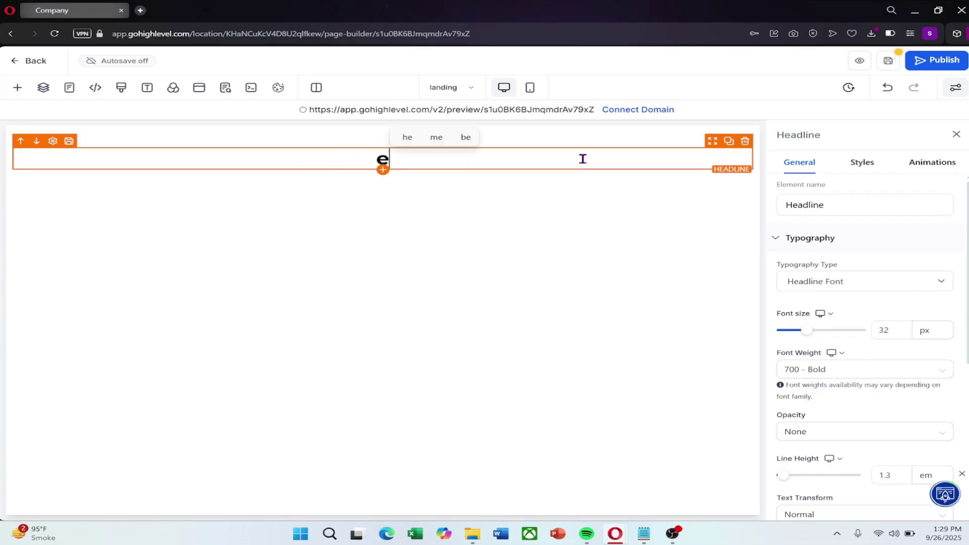
{"action": "type", "text": "to my site"}
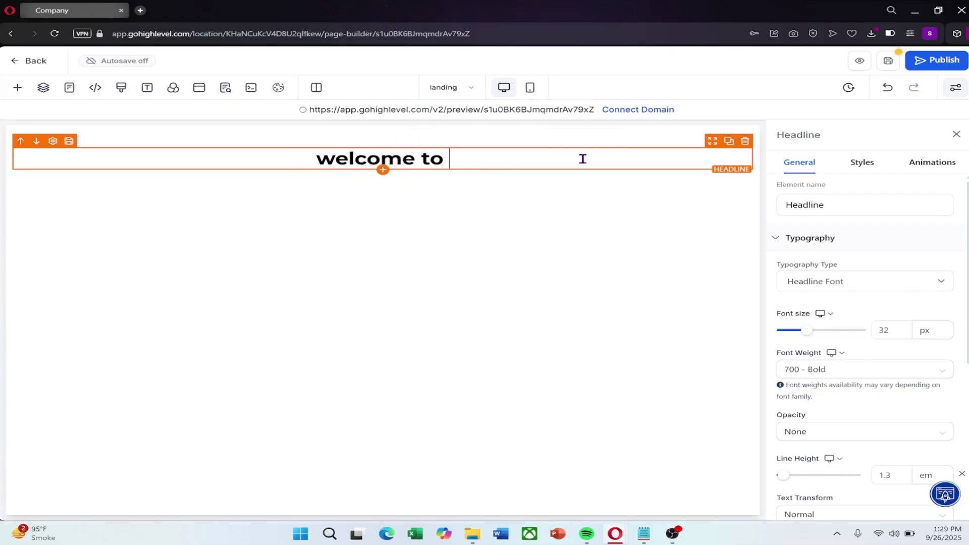
{"action": "left_click", "coordinate": [872, 215]}
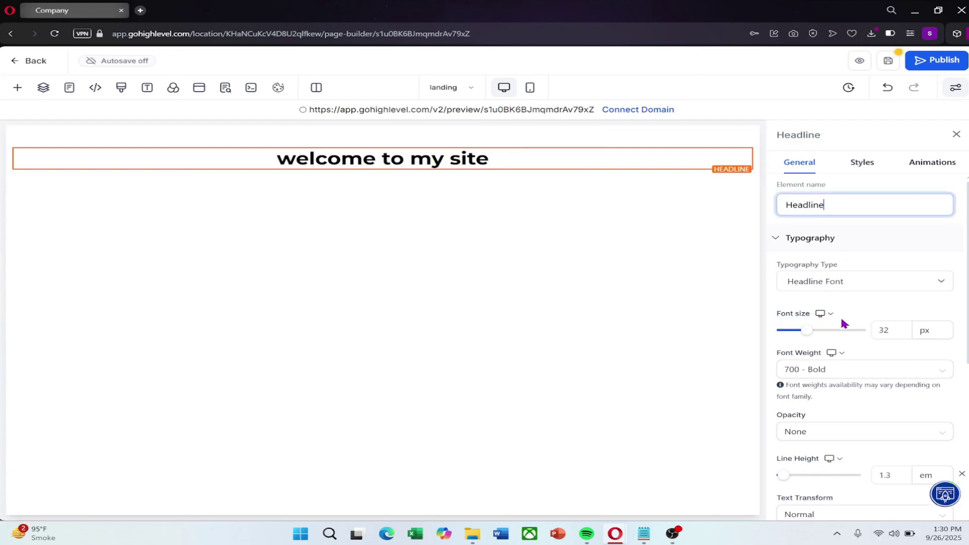
{"action": "scroll", "coordinate": [841, 322], "scroll_direction": "down", "scroll_amount": 3}
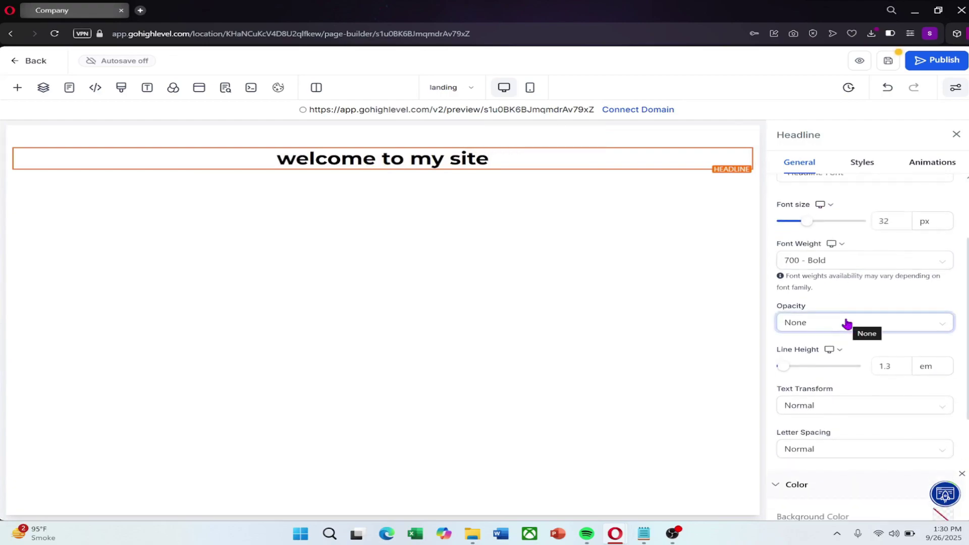
{"action": "left_click", "coordinate": [863, 165]}
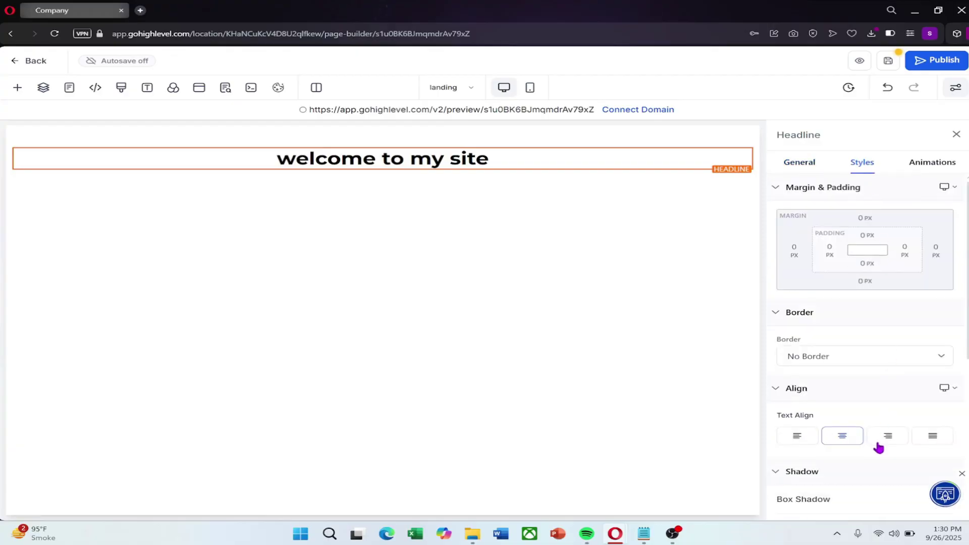
{"action": "scroll", "coordinate": [879, 448], "scroll_direction": "down", "scroll_amount": 5}
{"action": "scroll", "coordinate": [883, 453], "scroll_direction": "up", "scroll_amount": 2}
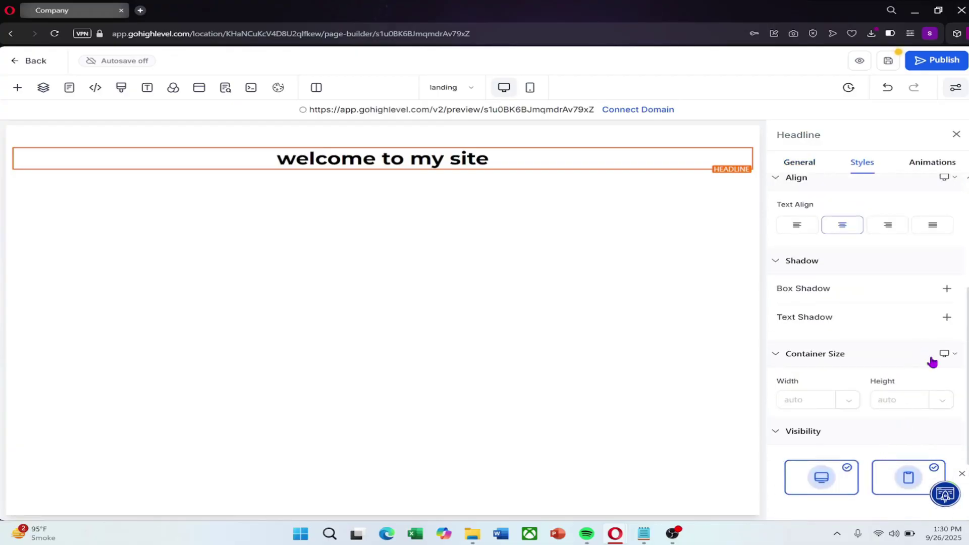
{"action": "scroll", "coordinate": [852, 281], "scroll_direction": "up", "scroll_amount": 3}
{"action": "left_click", "coordinate": [796, 164]}
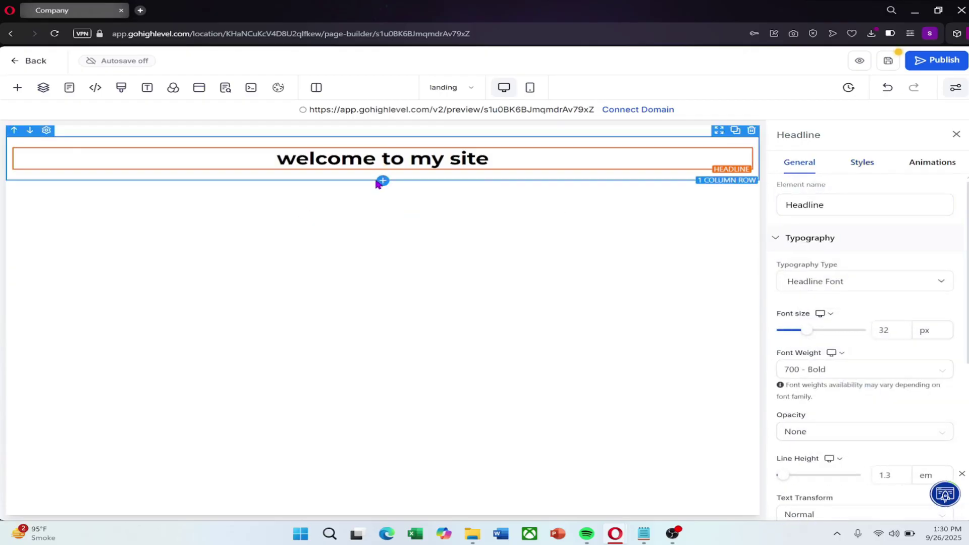
Drop a Sub-Headline under the headline and set its text to 'we help you grow'
{"action": "left_click", "coordinate": [391, 188]}
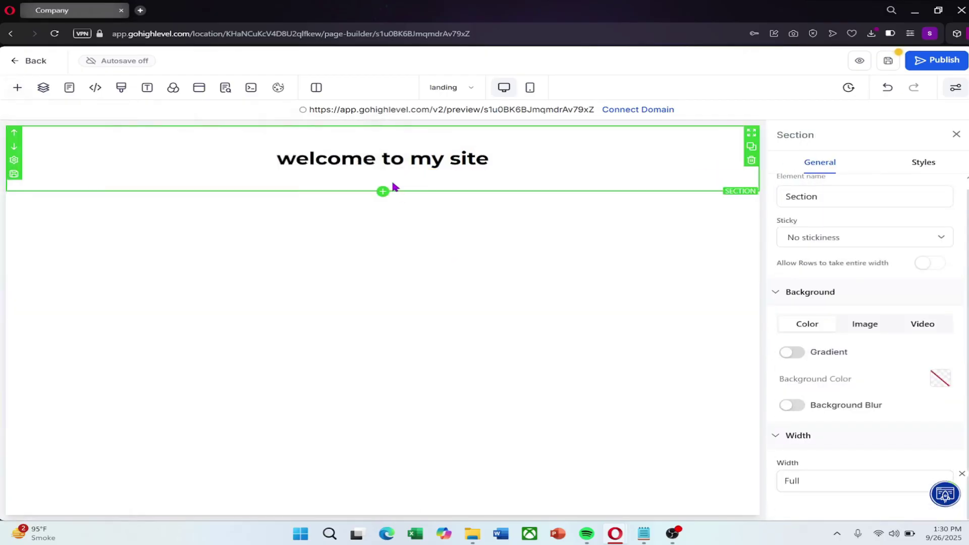
{"action": "left_click", "coordinate": [385, 183]}
{"action": "left_click", "coordinate": [55, 208]}
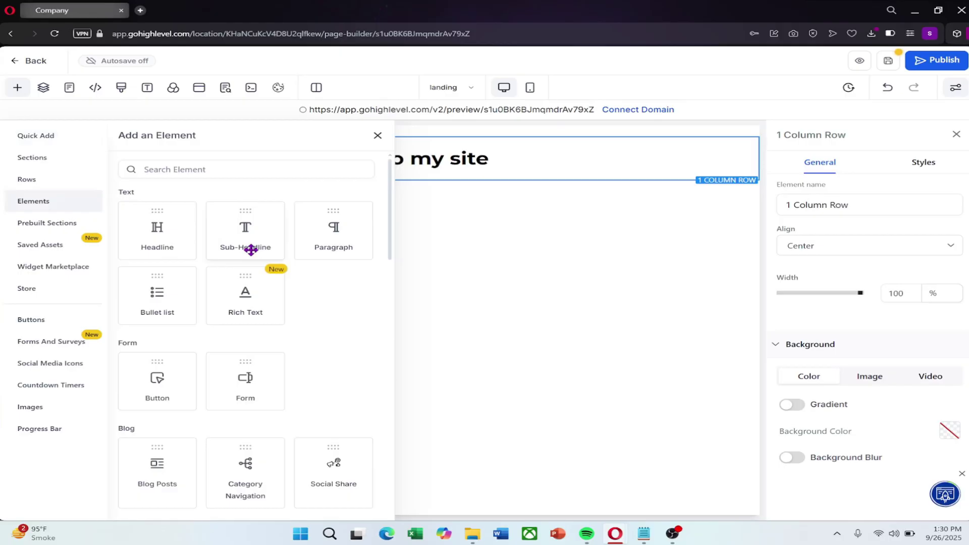
{"action": "left_click_drag", "start_coordinate": [251, 249], "coordinate": [490, 281]}
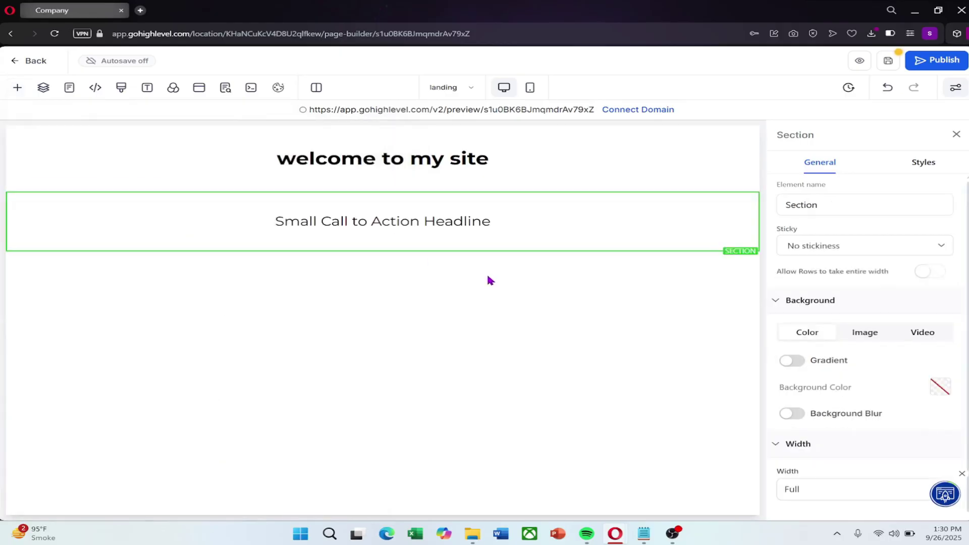
{"action": "left_click", "coordinate": [525, 221]}
{"action": "key", "text": "BackSpace"}
{"action": "key", "text": "BackSpace"}
{"action": "key", "text": "BackSpace"}
{"action": "key", "text": "BackSpace"}
{"action": "key", "text": "BackSpace"}
{"action": "key", "text": "BackSpace"}
{"action": "key", "text": "BackSpace"}
{"action": "key", "text": "BackSpace"}
{"action": "key", "text": "BackSpace"}
{"action": "key", "text": "BackSpace"}
{"action": "key", "text": "BackSpace"}
{"action": "key", "text": "BackSpace"}
{"action": "key", "text": "BackSpace"}
{"action": "key", "text": "BackSpace"}
{"action": "key", "text": "BackSpace"}
{"action": "key", "text": "BackSpace"}
{"action": "key", "text": "BackSpace"}
{"action": "key", "text": "BackSpace"}
{"action": "key", "text": "BackSpace"}
{"action": "key", "text": "BackSpace"}
{"action": "key", "text": "BackSpace"}
{"action": "key", "text": "BackSpace"}
{"action": "type", "text": "we help you grow"}
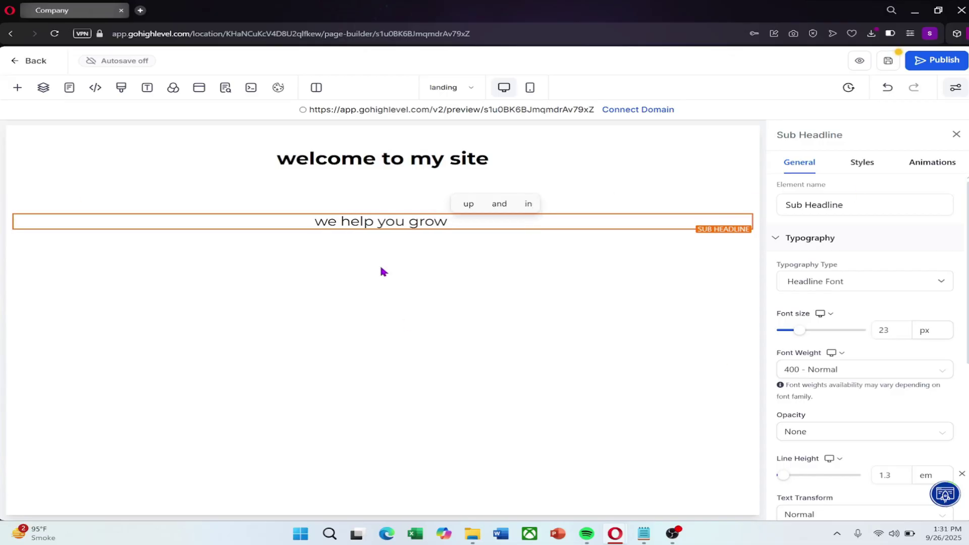
{"action": "key", "text": "BackSpace"}
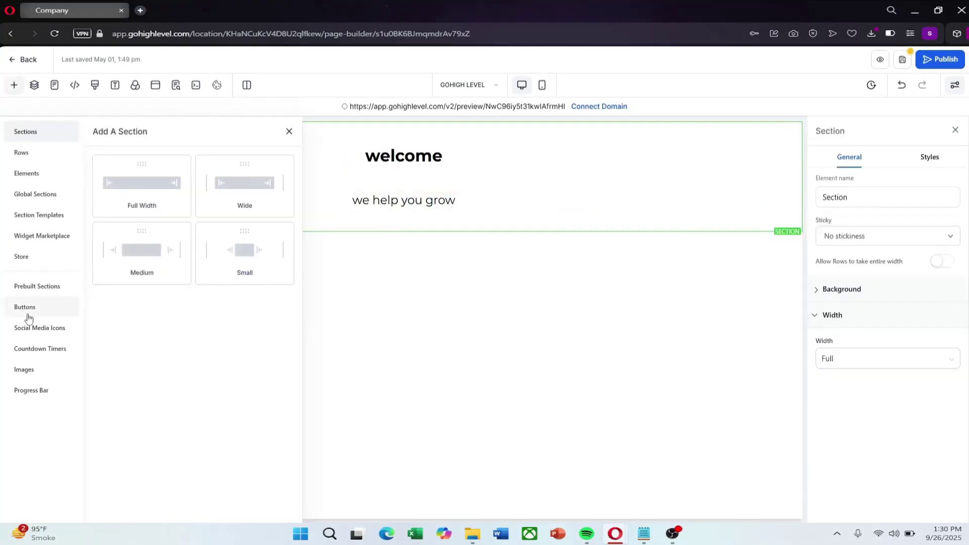
Add an empty one-column row below the 'we help you grow' sub-headline
{"action": "left_click", "coordinate": [26, 309]}
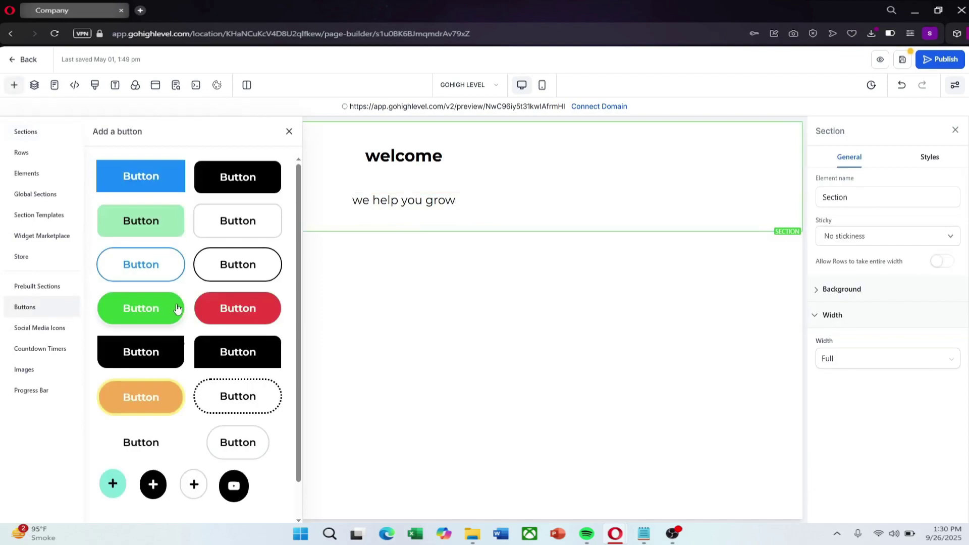
{"action": "left_click_drag", "start_coordinate": [207, 309], "coordinate": [359, 255]}
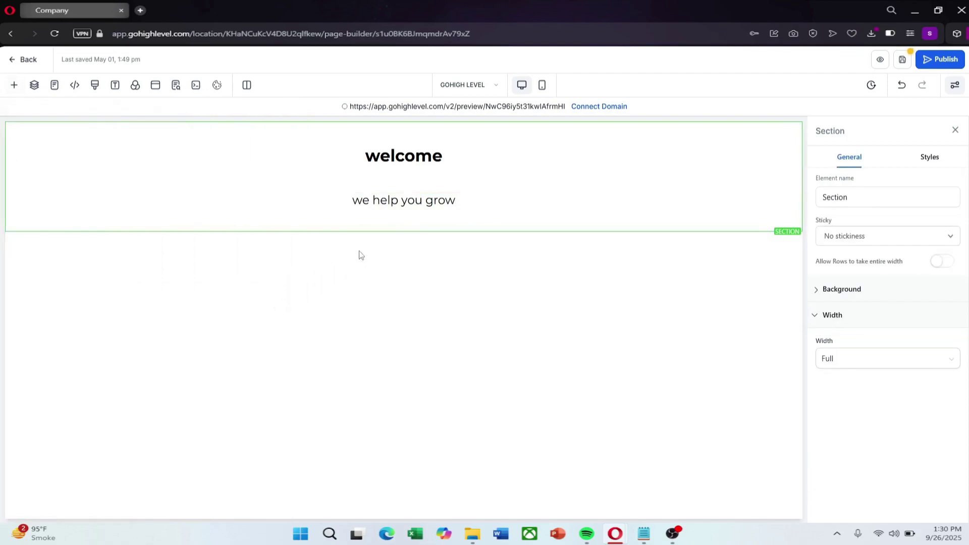
{"action": "left_click", "coordinate": [403, 232]}
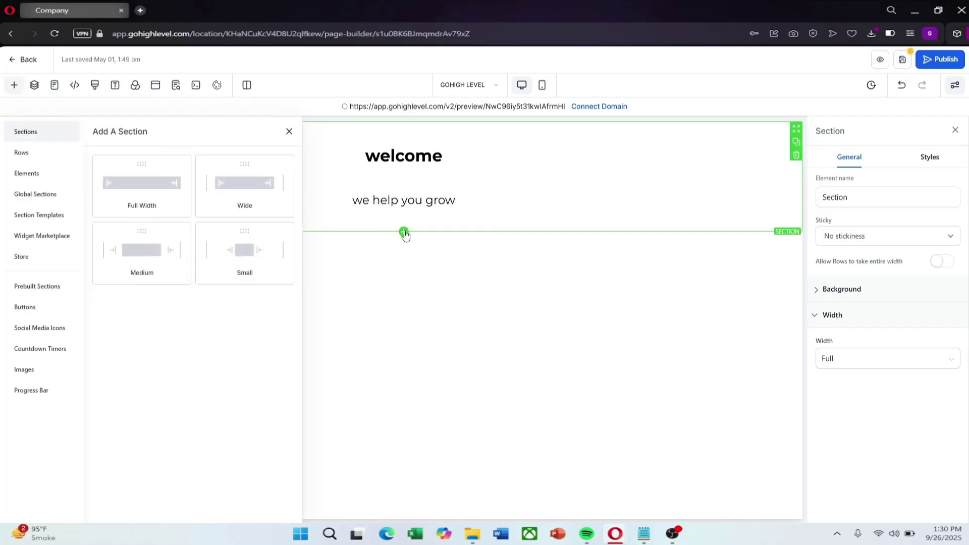
{"action": "left_click", "coordinate": [407, 193]}
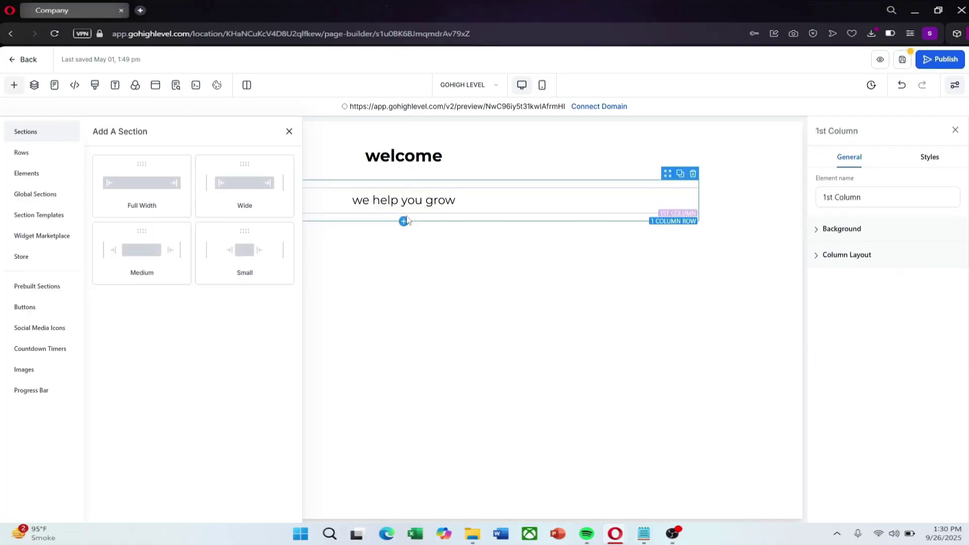
{"action": "left_click", "coordinate": [404, 222]}
{"action": "left_click", "coordinate": [107, 203]}
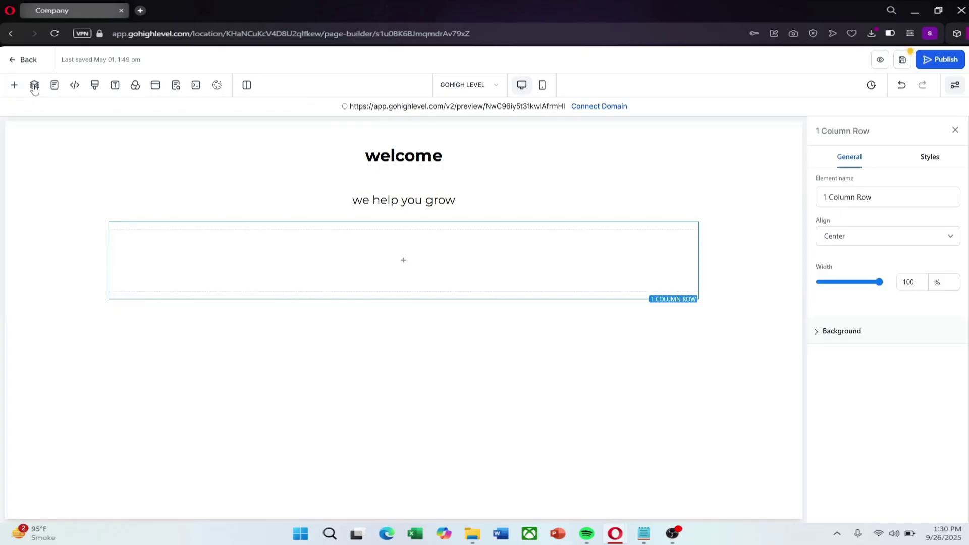
Drag the red rounded button from Buttons into the new row
{"action": "left_click", "coordinate": [14, 84]}
{"action": "left_click", "coordinate": [25, 307]}
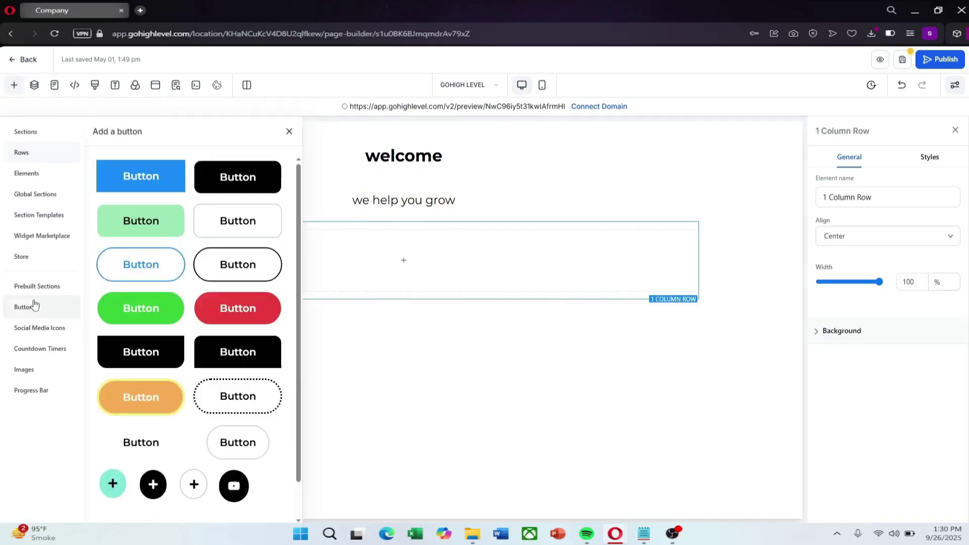
{"action": "left_click_drag", "start_coordinate": [238, 305], "coordinate": [361, 275]}
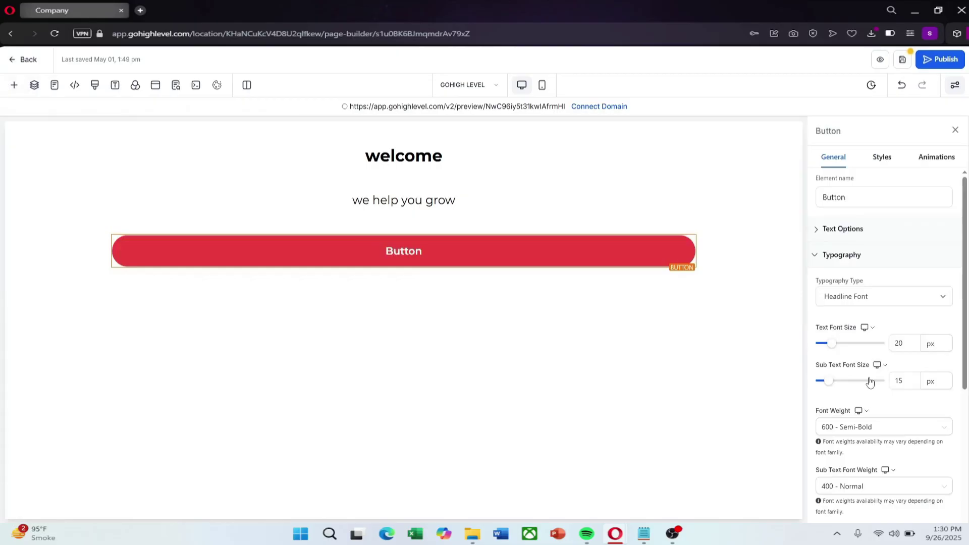
Set the red button's link action to Hide & Show Elements
{"action": "scroll", "coordinate": [957, 393], "scroll_direction": "down", "scroll_amount": 4}
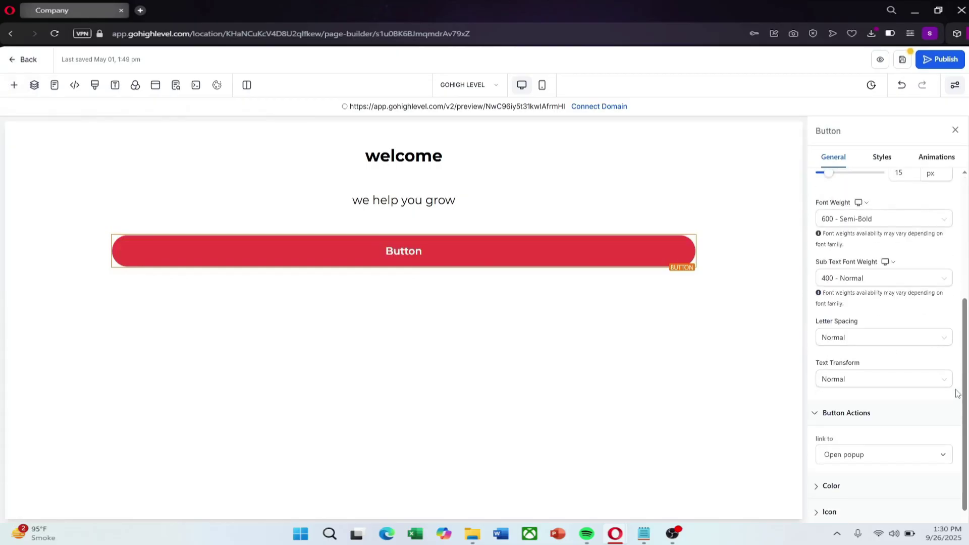
{"action": "left_click", "coordinate": [850, 456]}
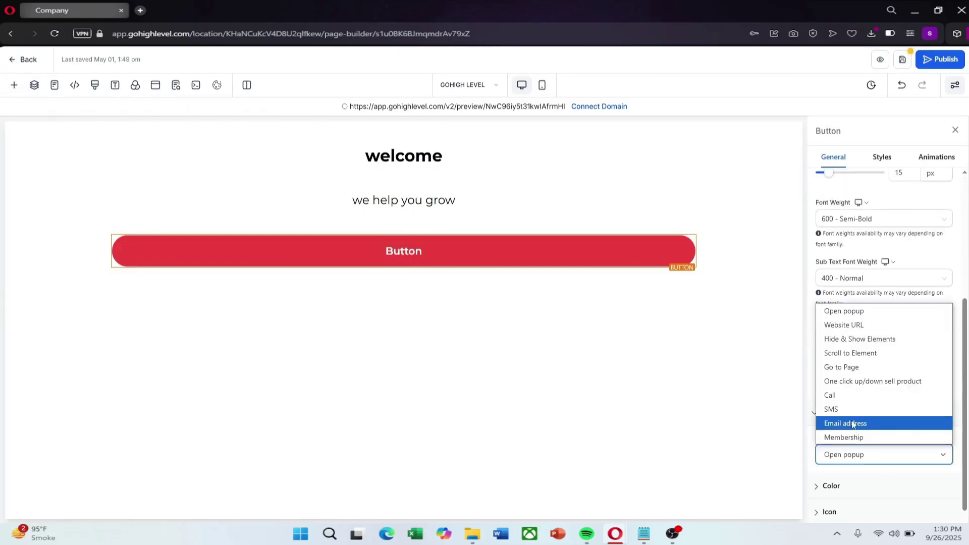
{"action": "left_click", "coordinate": [851, 394]}
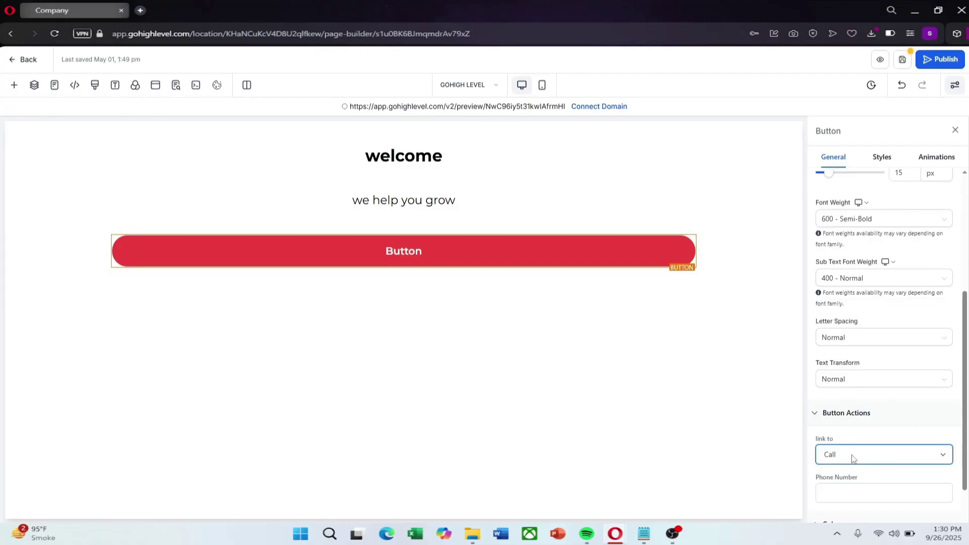
{"action": "left_click", "coordinate": [853, 458]}
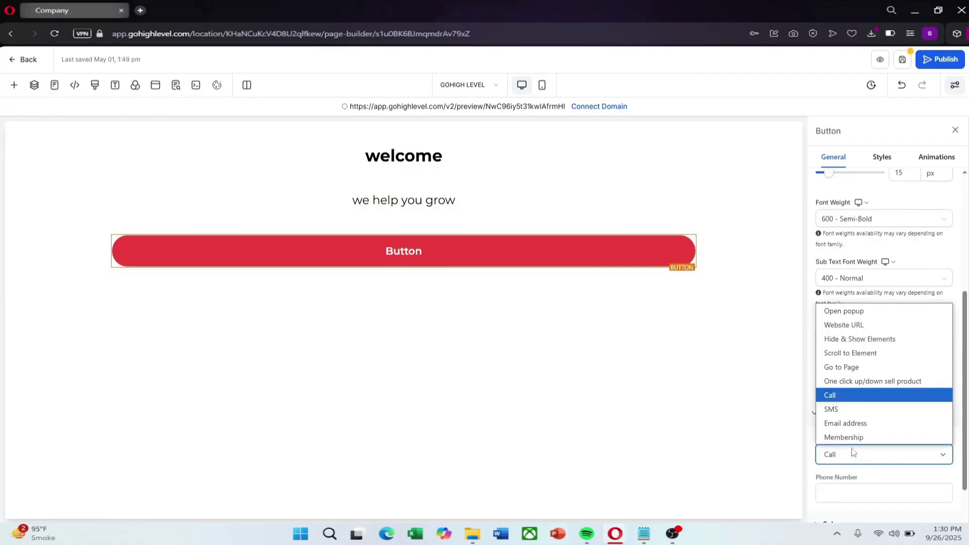
{"action": "left_click", "coordinate": [855, 339]}
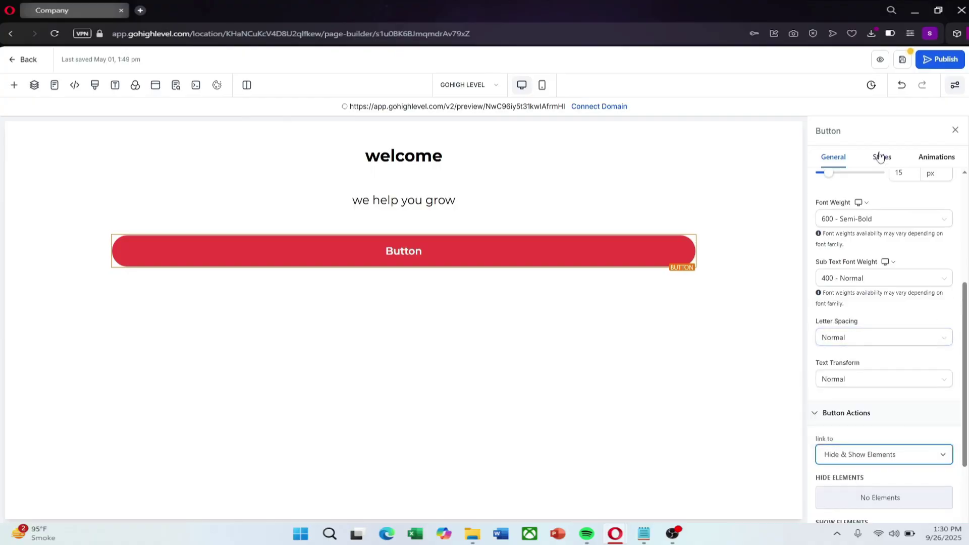
{"action": "scroll", "coordinate": [890, 270], "scroll_direction": "up", "scroll_amount": 4}
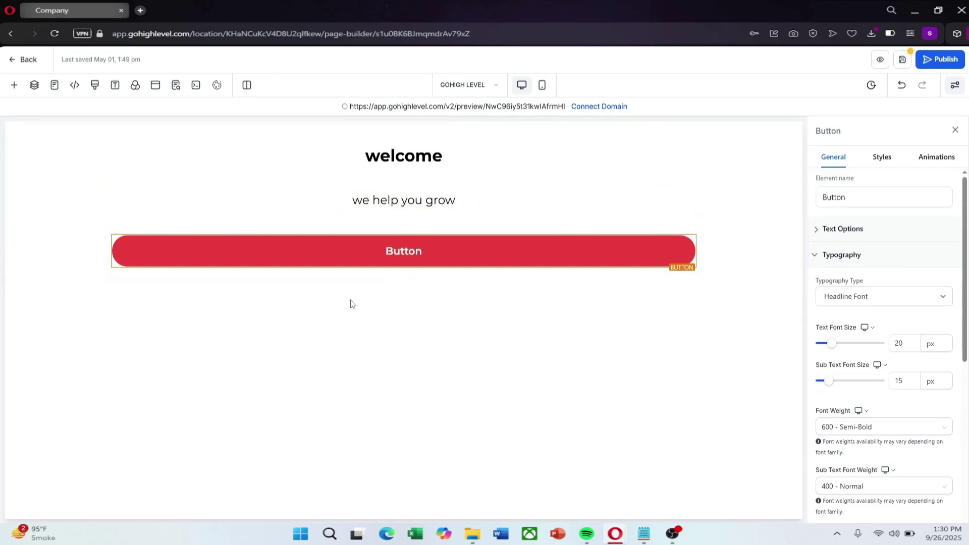
{"action": "left_click", "coordinate": [403, 289]}
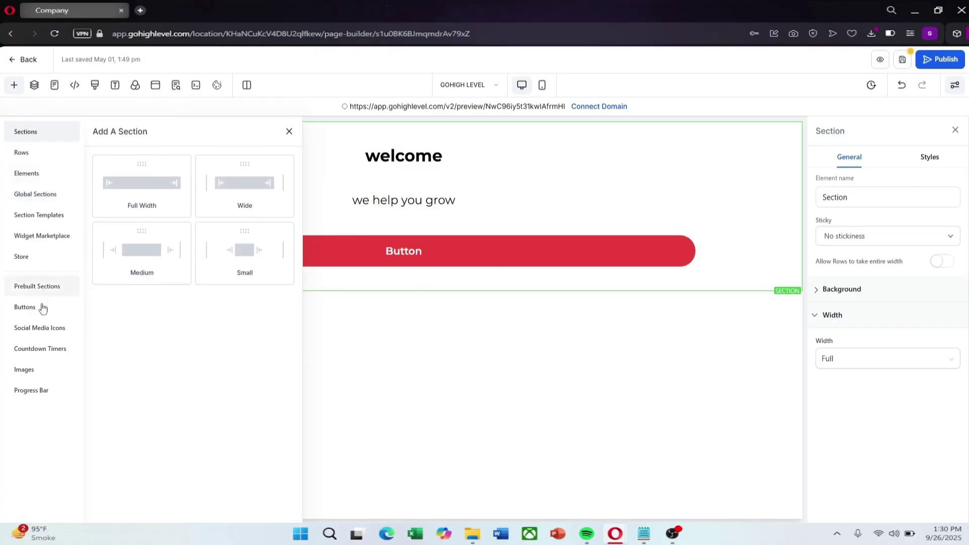
Add a new full-width section below the red button
{"action": "left_click", "coordinate": [34, 368]}
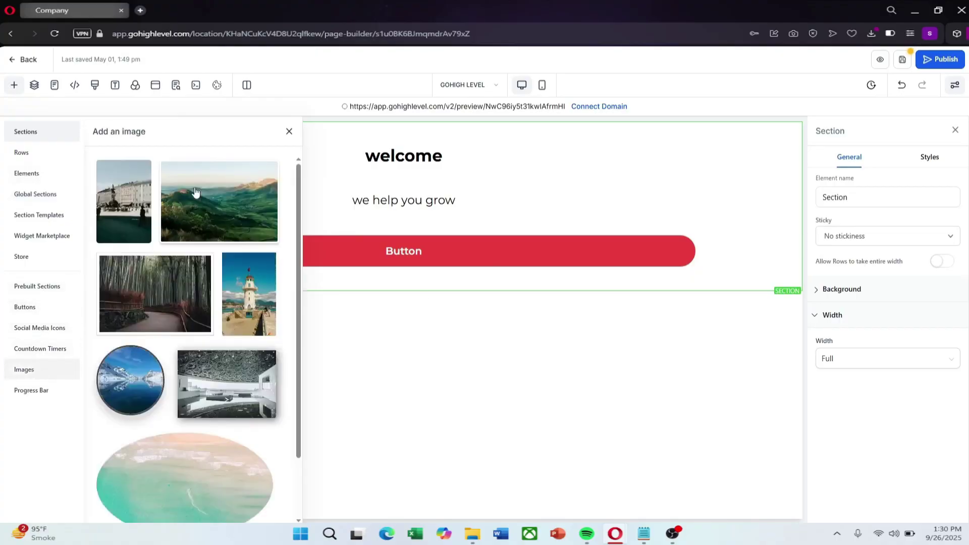
{"action": "left_click", "coordinate": [289, 132]}
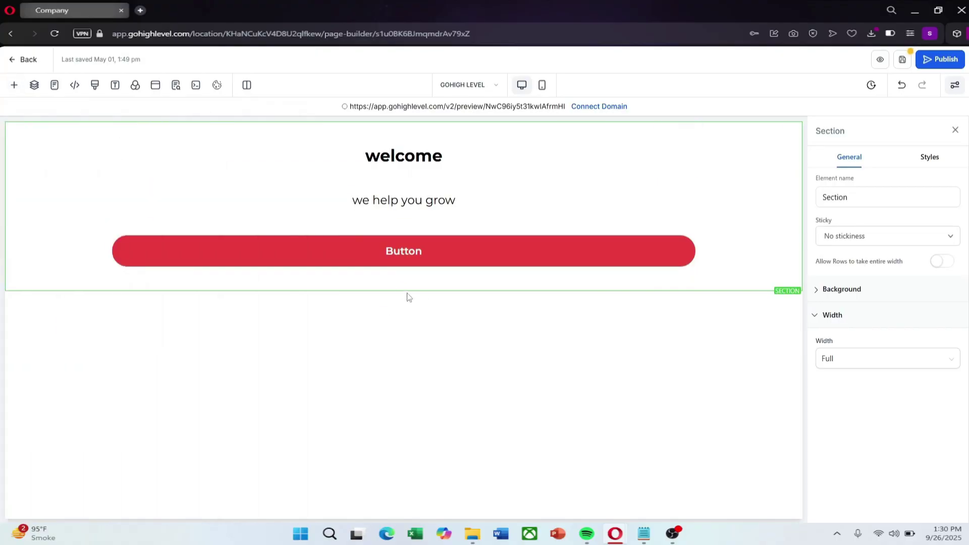
{"action": "left_click", "coordinate": [404, 291]}
{"action": "left_click", "coordinate": [157, 197]}
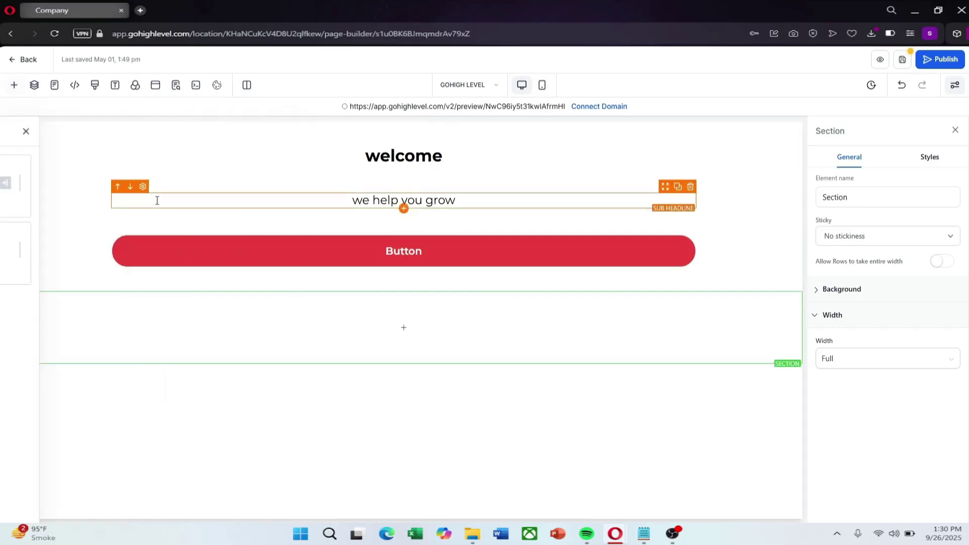
{"action": "left_click", "coordinate": [408, 329]}
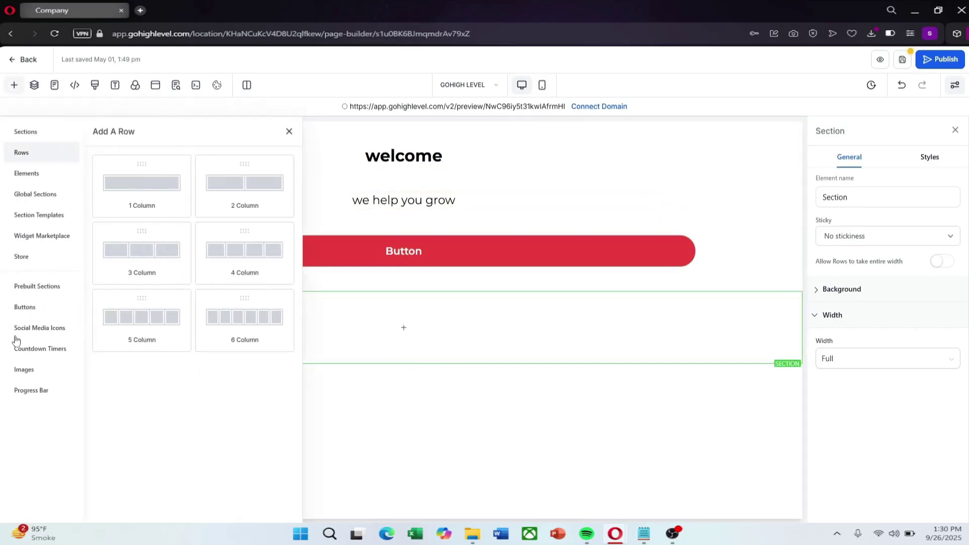
{"action": "left_click", "coordinate": [36, 369]}
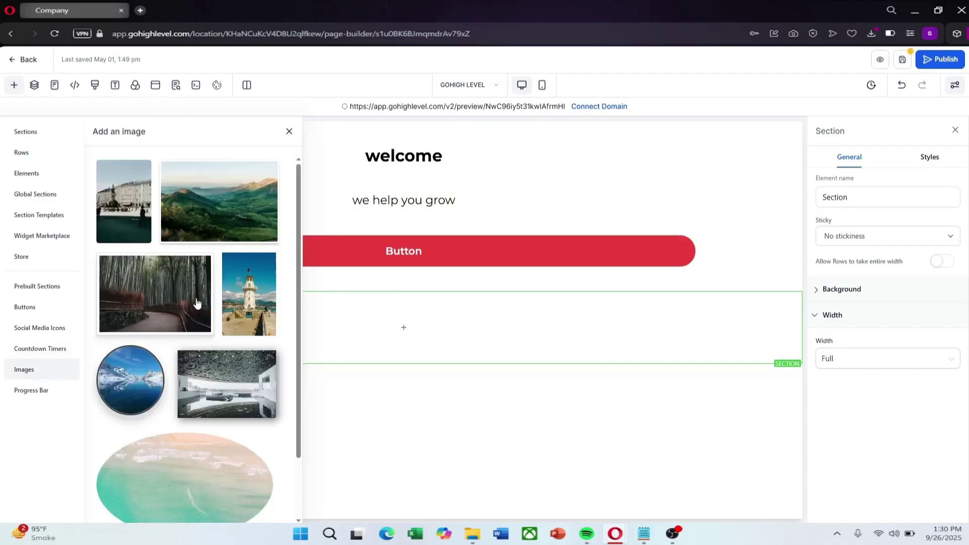
{"action": "left_click_drag", "start_coordinate": [196, 302], "coordinate": [374, 325]}
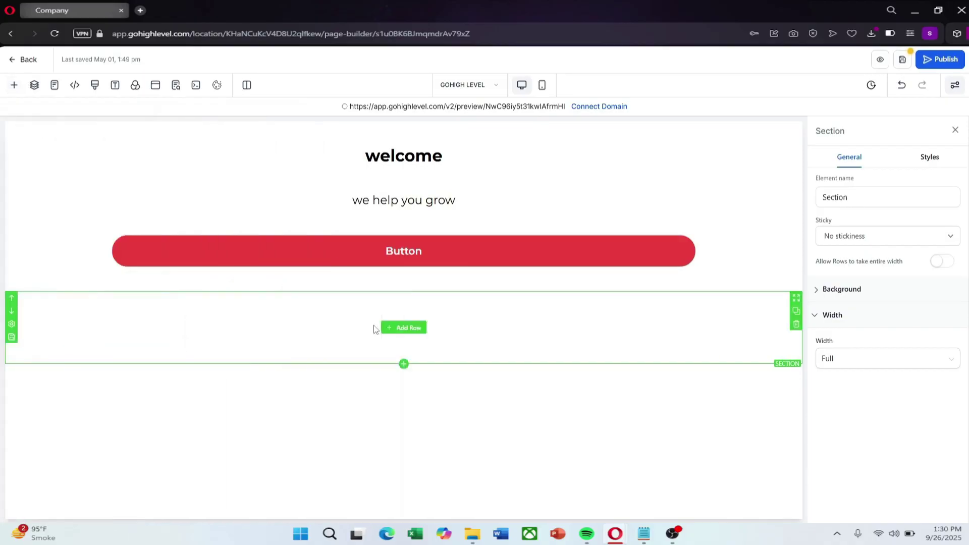
Insert a one-column row in that section and drag the bamboo photo into it
{"action": "left_click", "coordinate": [420, 336]}
{"action": "left_click", "coordinate": [123, 200]}
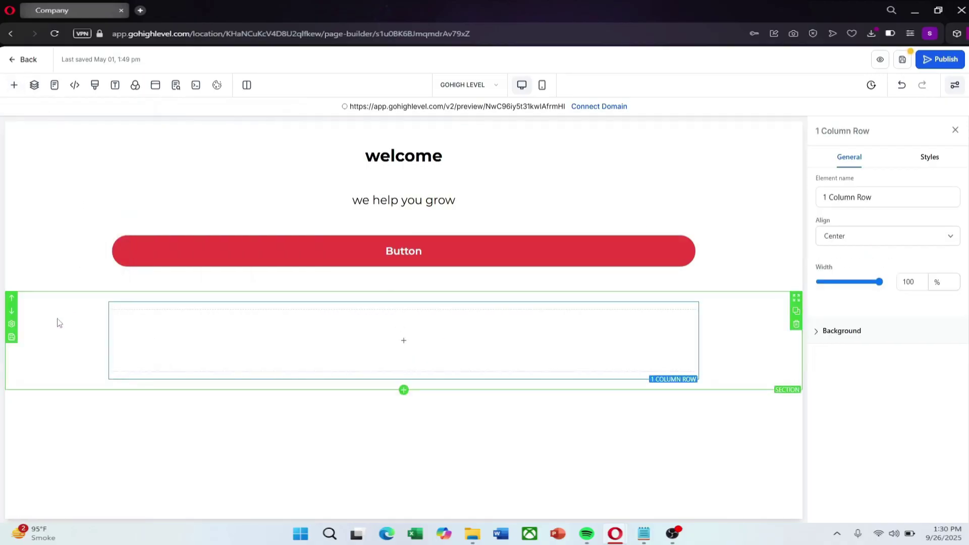
{"action": "left_click", "coordinate": [376, 343]}
{"action": "left_click", "coordinate": [26, 370]}
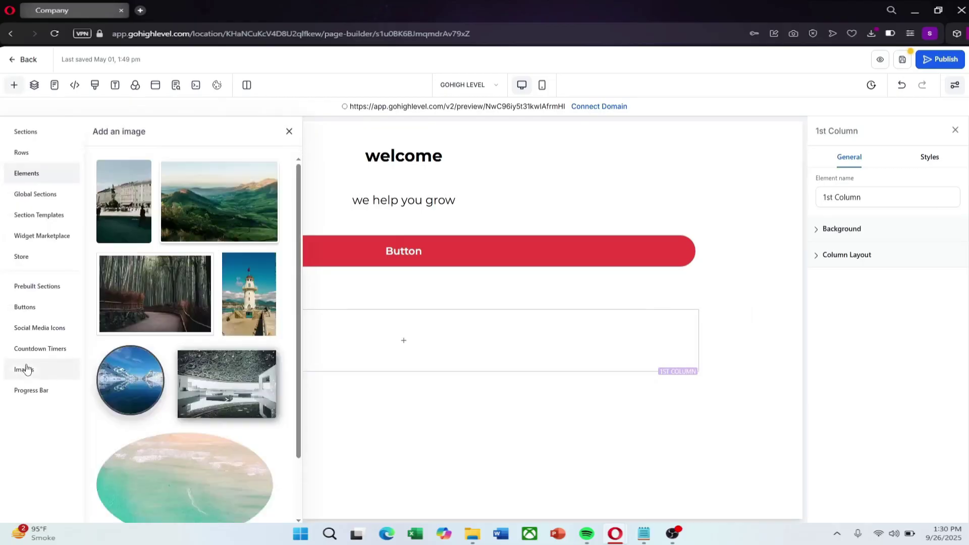
{"action": "left_click_drag", "start_coordinate": [160, 317], "coordinate": [350, 354]}
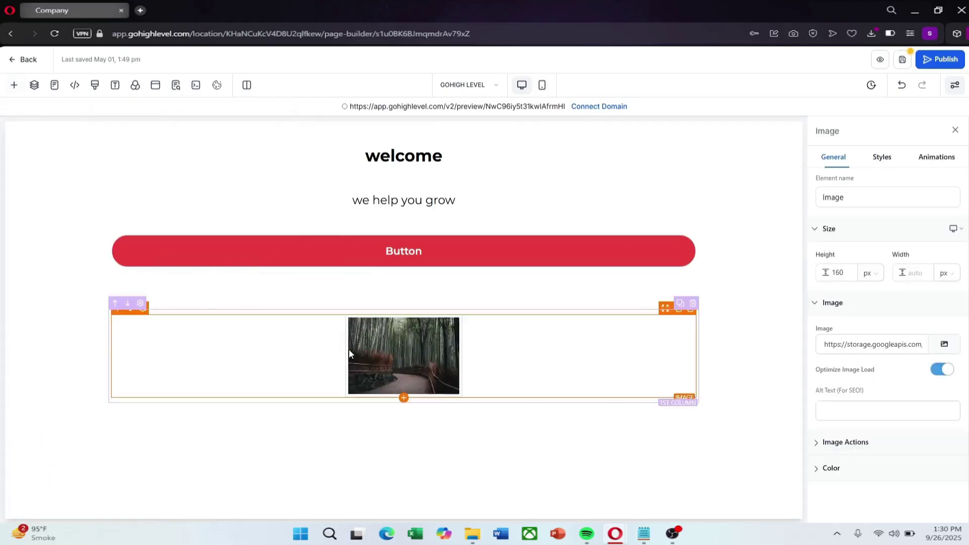
Drop a Video element directly beneath the bamboo photo
{"action": "left_click", "coordinate": [404, 397]}
{"action": "left_click_drag", "start_coordinate": [208, 357], "coordinate": [439, 485]}
{"action": "scroll", "coordinate": [413, 426], "scroll_direction": "down", "scroll_amount": 2}
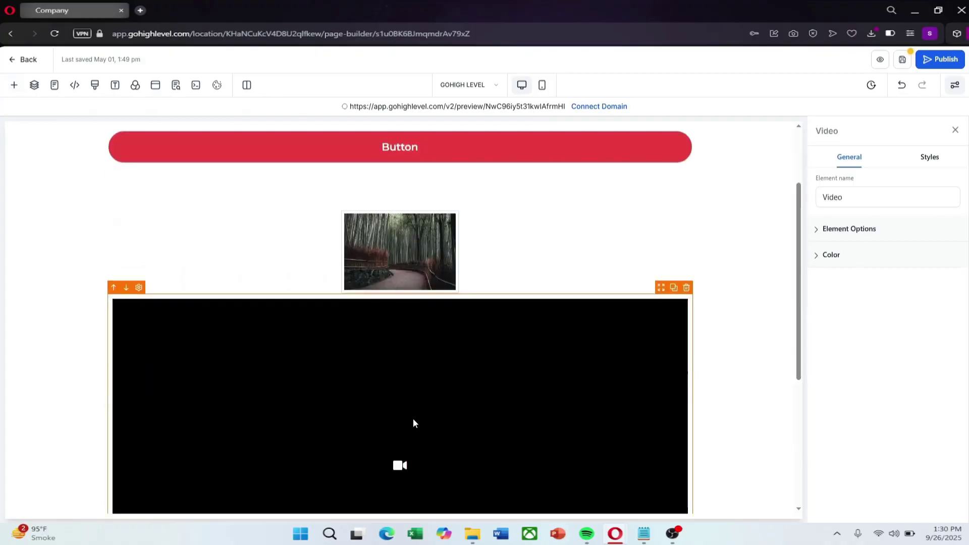
{"action": "scroll", "coordinate": [413, 420], "scroll_direction": "down", "scroll_amount": 2}
{"action": "scroll", "coordinate": [420, 411], "scroll_direction": "down", "scroll_amount": 2}
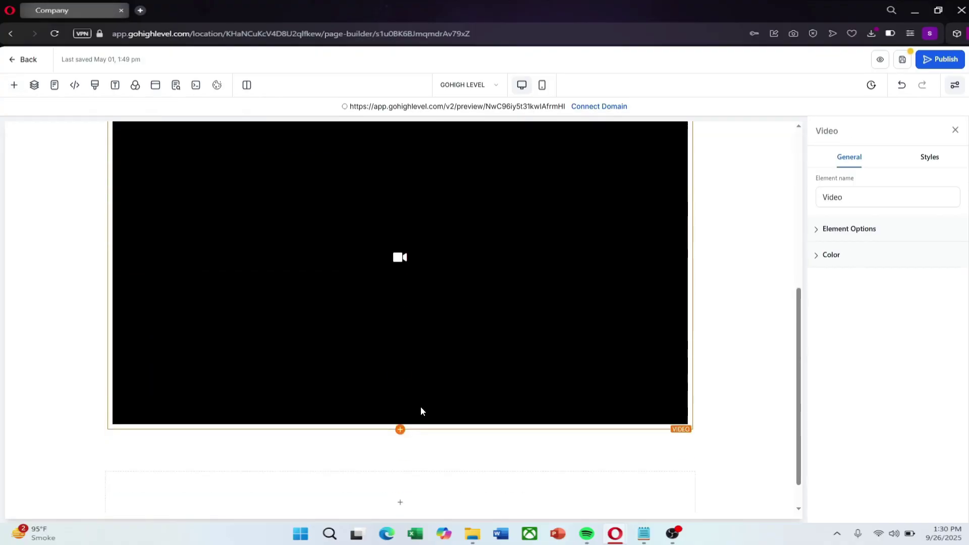
{"action": "scroll", "coordinate": [427, 397], "scroll_direction": "up", "scroll_amount": 2}
{"action": "scroll", "coordinate": [432, 400], "scroll_direction": "down", "scroll_amount": 3}
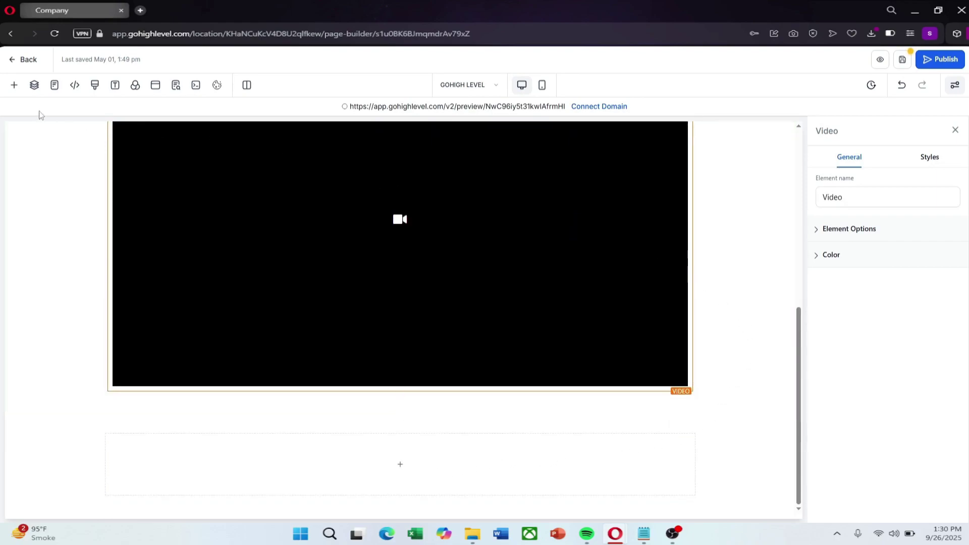
Browse through the list of available page elements
{"action": "left_click", "coordinate": [14, 84]}
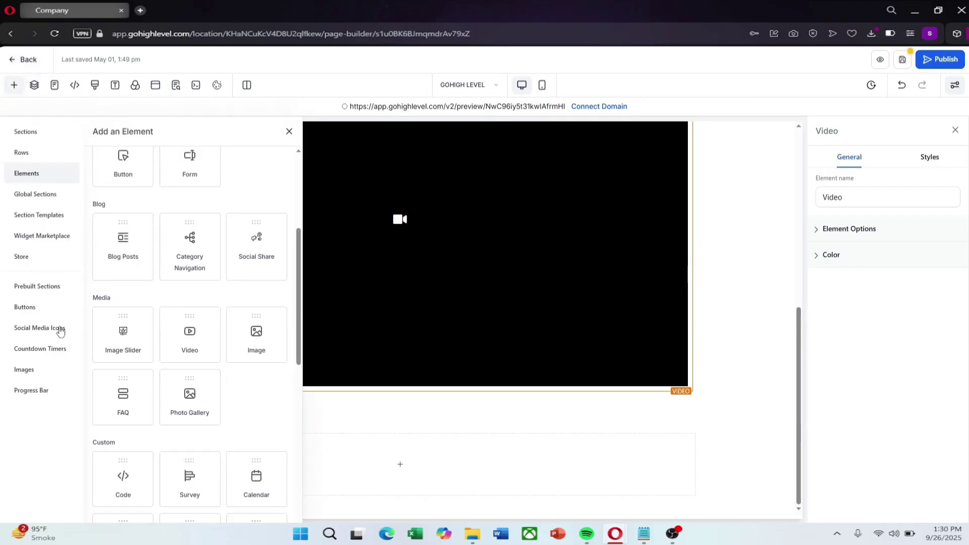
{"action": "scroll", "coordinate": [120, 202], "scroll_direction": "up", "scroll_amount": 4}
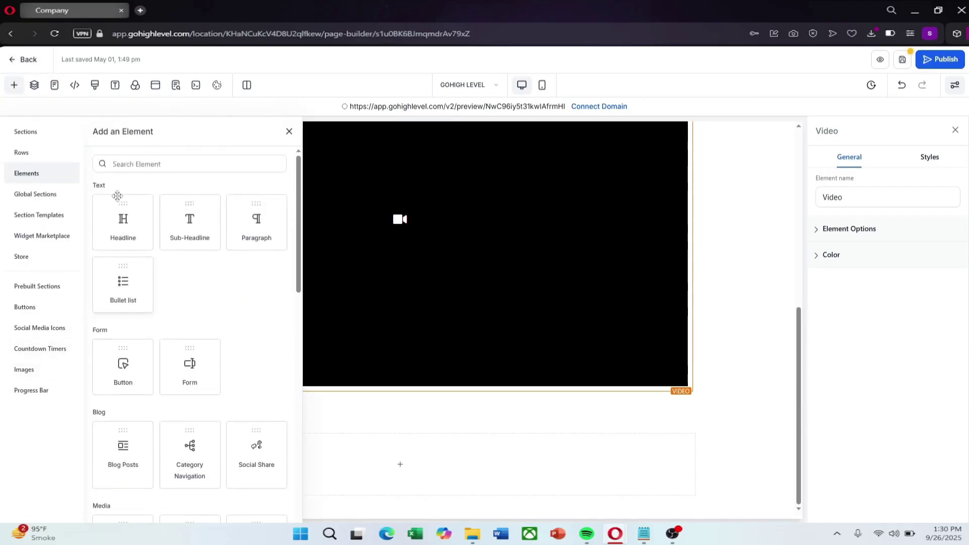
{"action": "scroll", "coordinate": [128, 207], "scroll_direction": "down", "scroll_amount": 6}
{"action": "scroll", "coordinate": [141, 230], "scroll_direction": "down", "scroll_amount": 7}
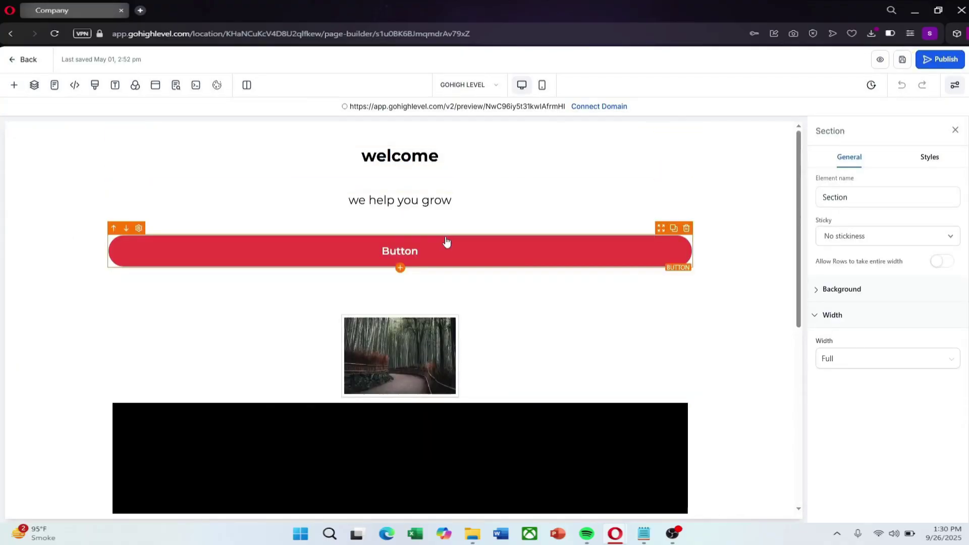
Scroll the landing page back up to its top
{"action": "scroll", "coordinate": [448, 242], "scroll_direction": "down", "scroll_amount": 5}
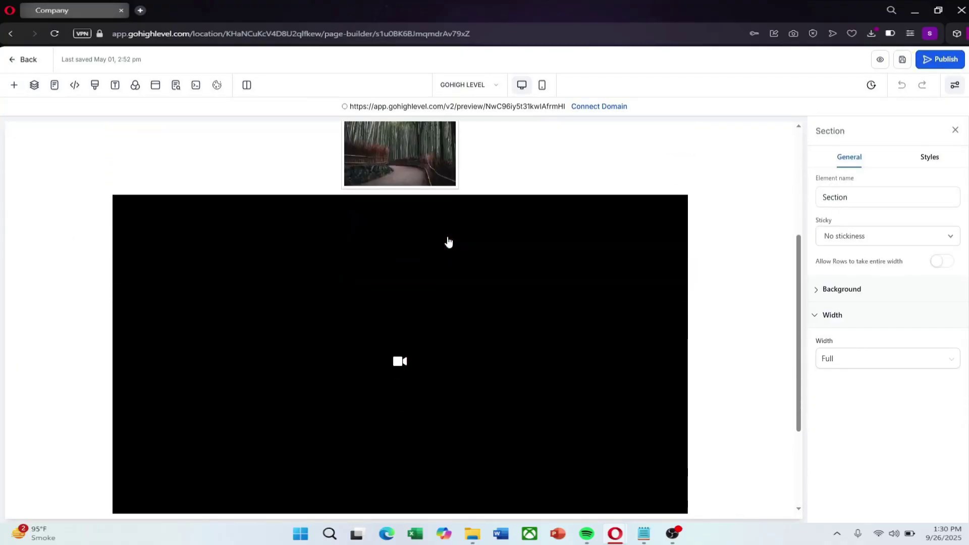
{"action": "scroll", "coordinate": [441, 244], "scroll_direction": "up", "scroll_amount": 5}
{"action": "scroll", "coordinate": [395, 235], "scroll_direction": "up", "scroll_amount": 3}
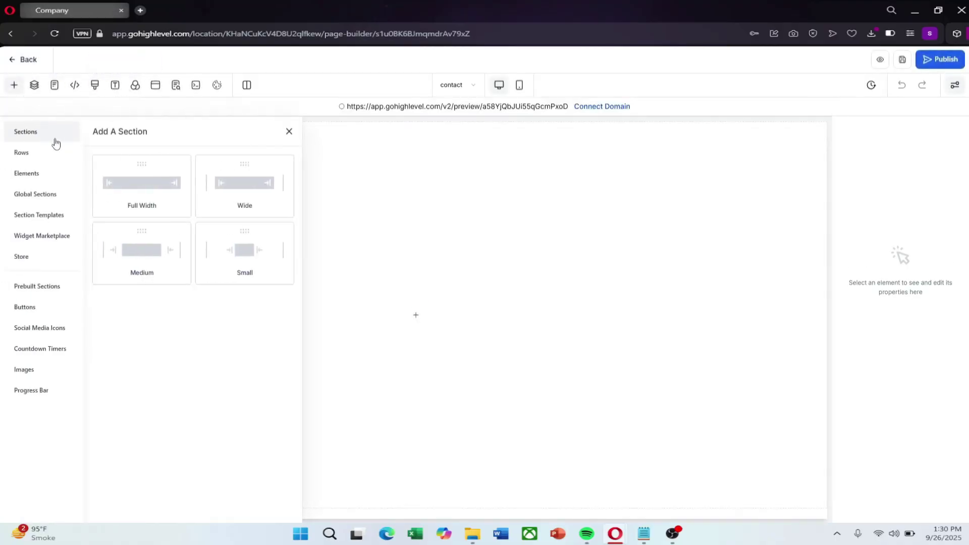
Insert a Full Width section containing a 1 Column row on the contact page
{"action": "left_click", "coordinate": [115, 188]}
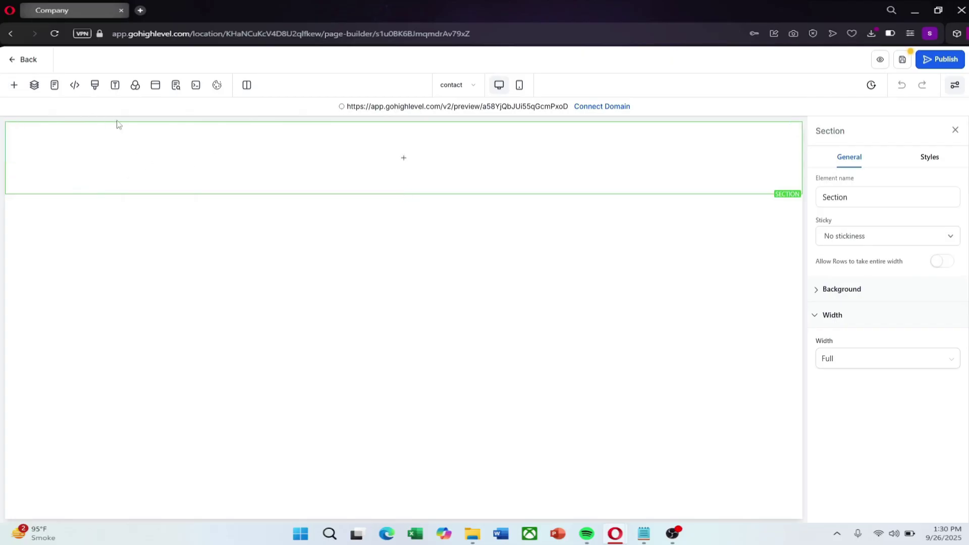
{"action": "left_click", "coordinate": [14, 86]}
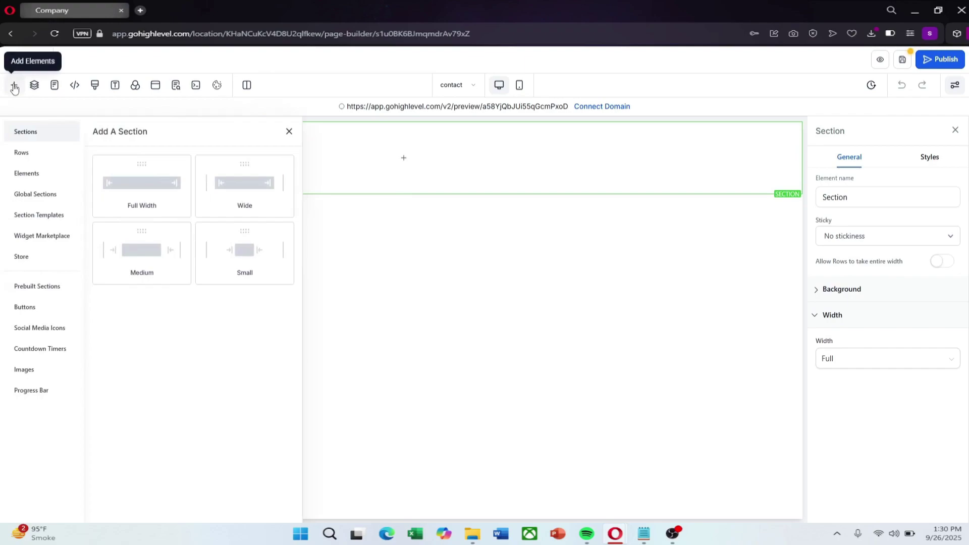
{"action": "left_click", "coordinate": [397, 163]}
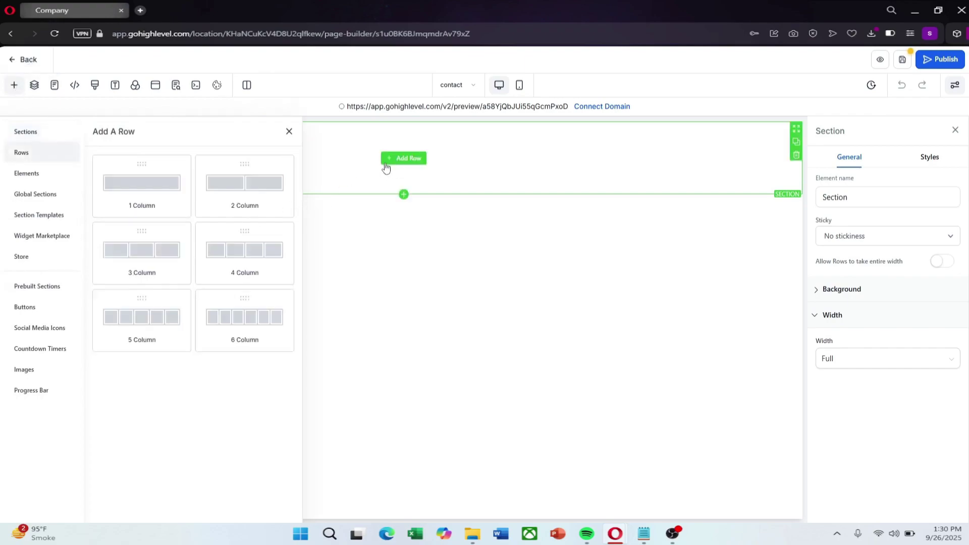
{"action": "left_click", "coordinate": [177, 201]}
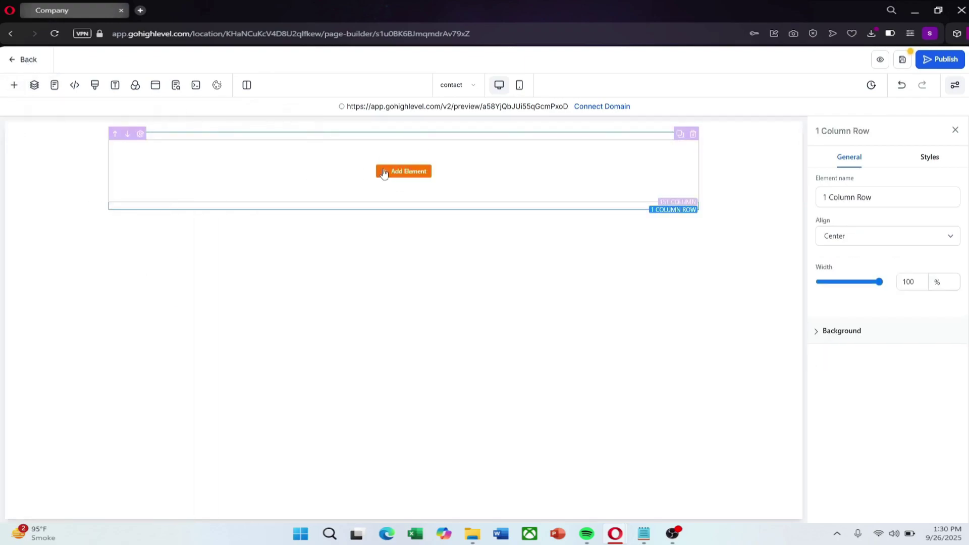
{"action": "left_click", "coordinate": [384, 173]}
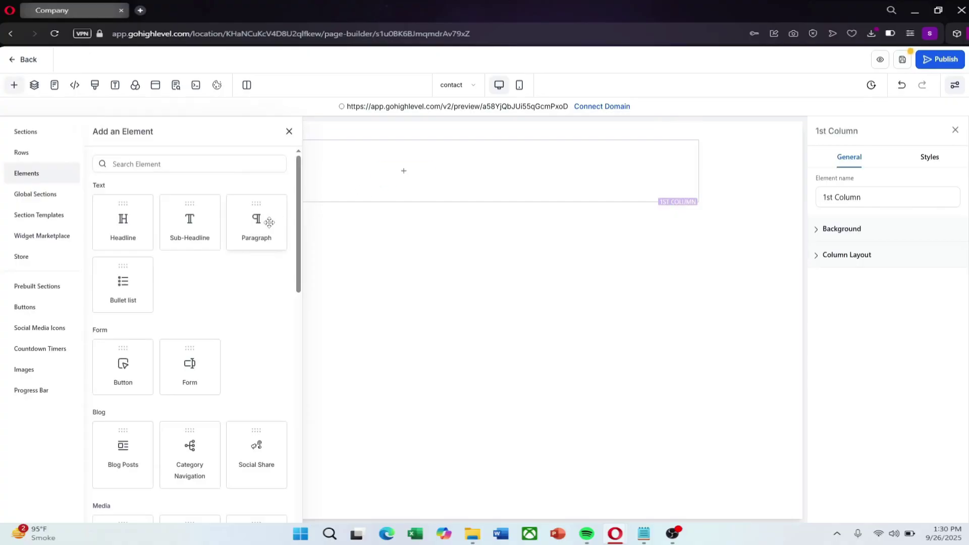
Add the Navigation block with Business Name, Home, About and Contact links, then review its settings
{"action": "scroll", "coordinate": [258, 238], "scroll_direction": "down", "scroll_amount": 8}
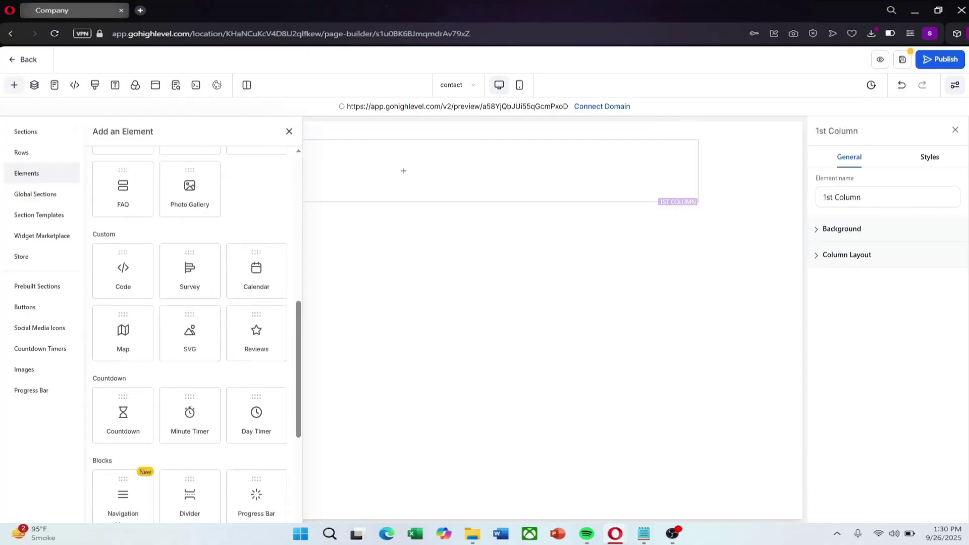
{"action": "left_click", "coordinate": [121, 493]}
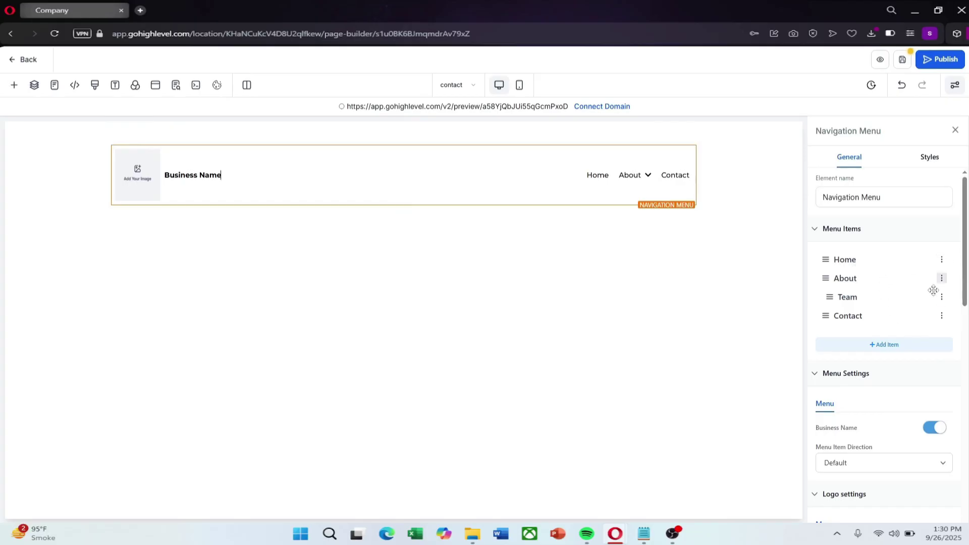
{"action": "scroll", "coordinate": [905, 346], "scroll_direction": "down", "scroll_amount": 5}
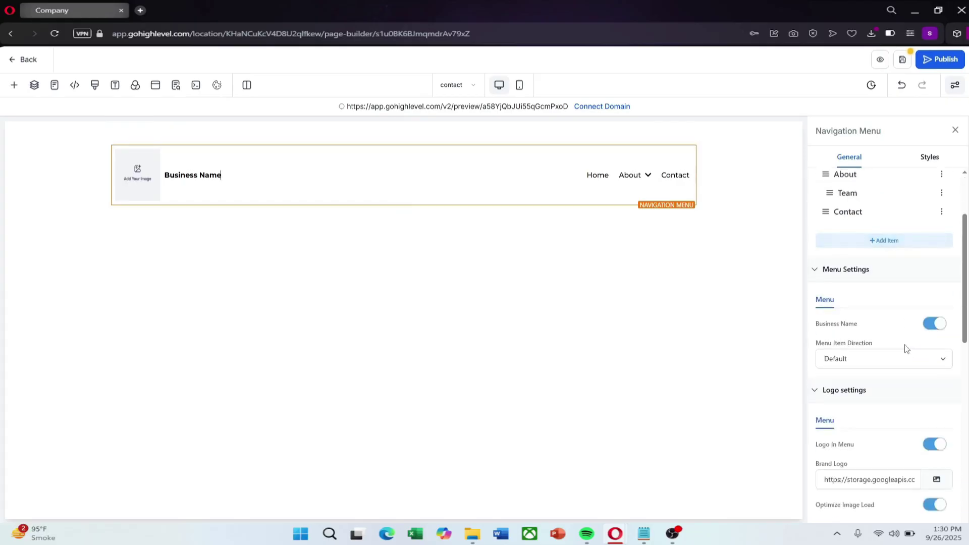
{"action": "scroll", "coordinate": [900, 345], "scroll_direction": "down", "scroll_amount": 5}
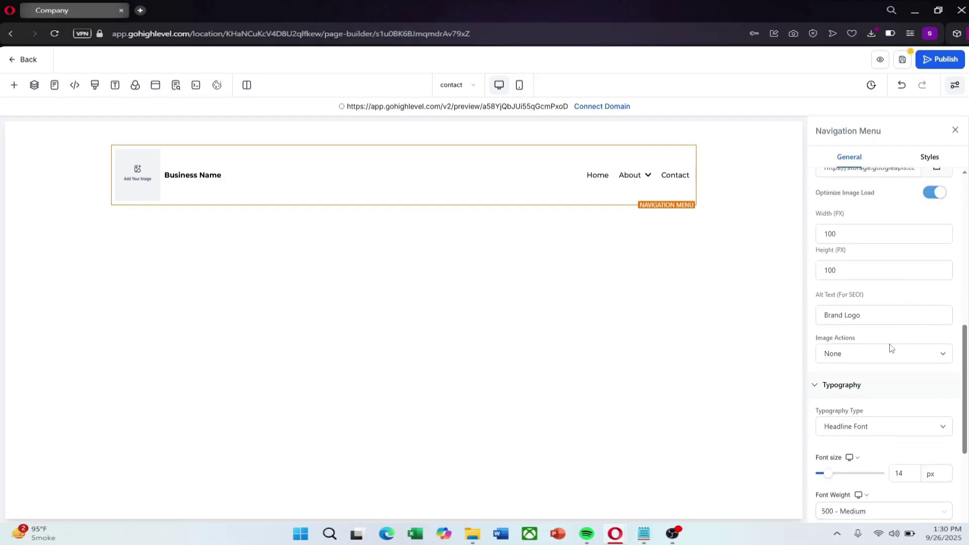
{"action": "scroll", "coordinate": [889, 344], "scroll_direction": "down", "scroll_amount": 2}
{"action": "scroll", "coordinate": [876, 346], "scroll_direction": "up", "scroll_amount": 10}
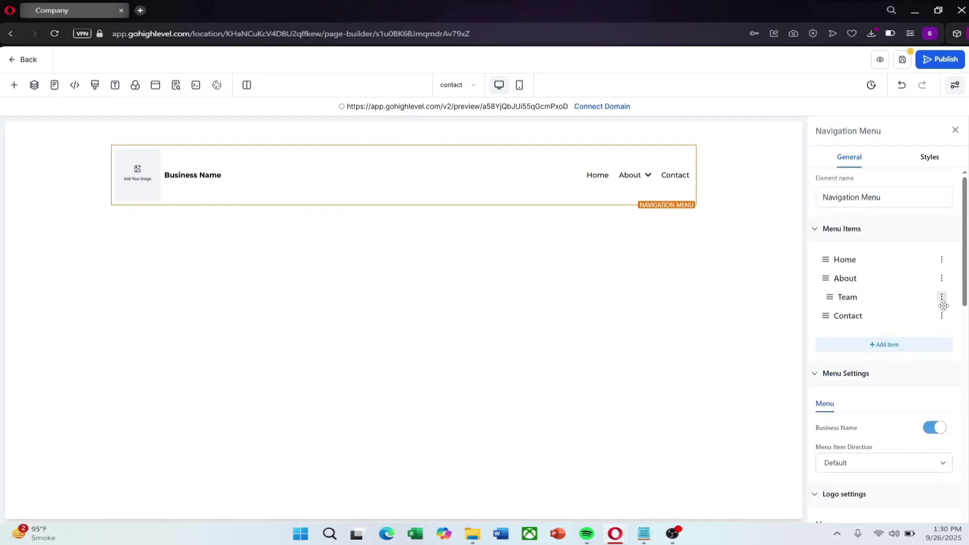
Add another Full Width section with a 1 Column row below the menu
{"action": "left_click", "coordinate": [403, 230]}
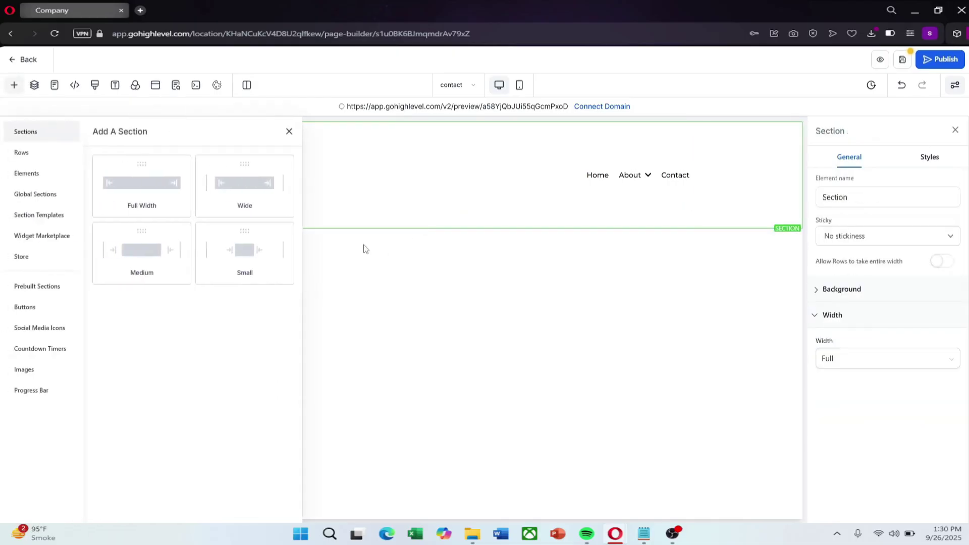
{"action": "left_click", "coordinate": [129, 185]}
{"action": "left_click", "coordinate": [403, 264]}
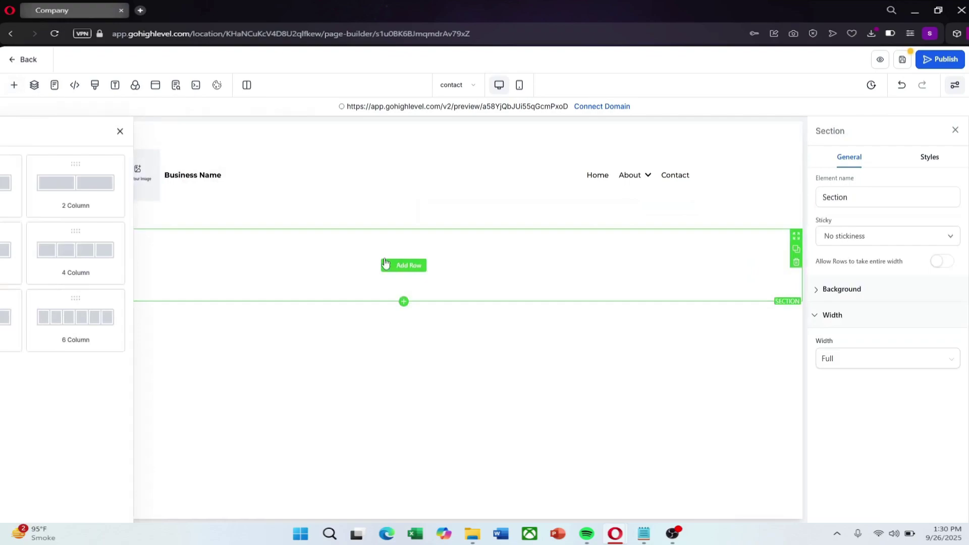
{"action": "left_click", "coordinate": [168, 198]}
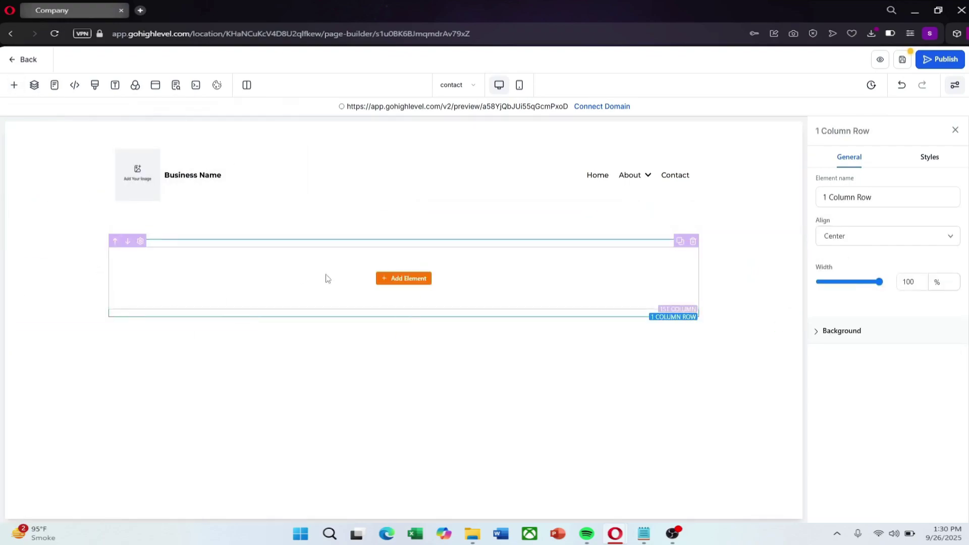
{"action": "left_click", "coordinate": [390, 282]}
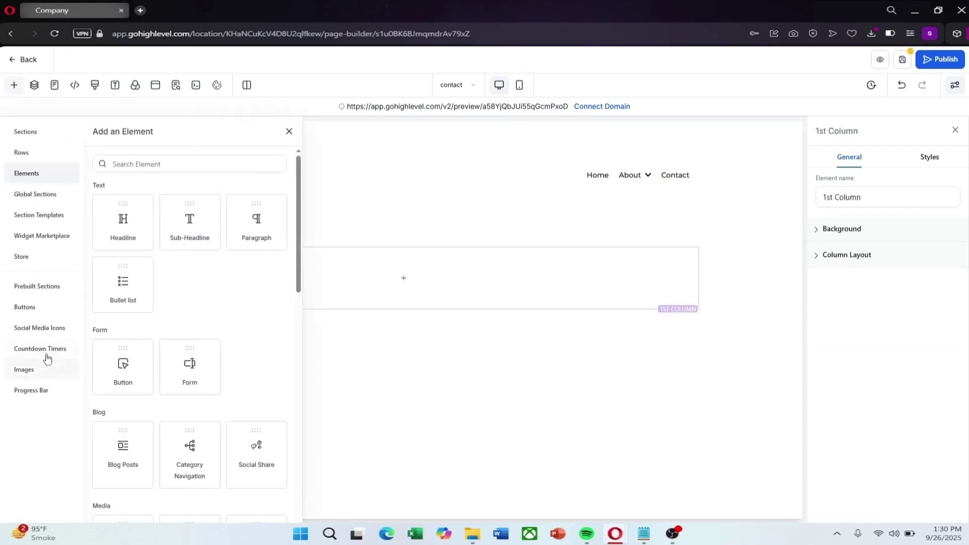
Place the third prebuilt Footer design from Prebuilt Sections onto the page
{"action": "left_click", "coordinate": [48, 371]}
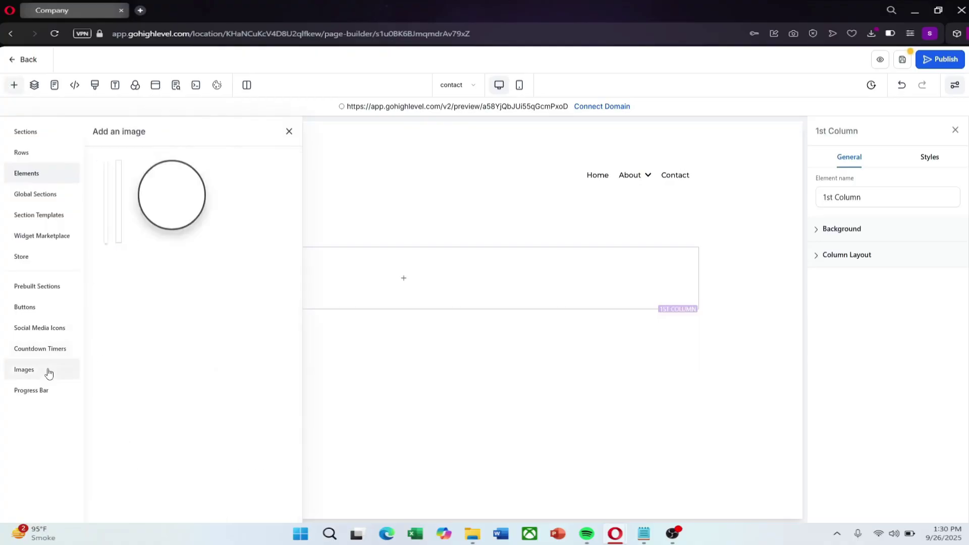
{"action": "left_click", "coordinate": [48, 328]}
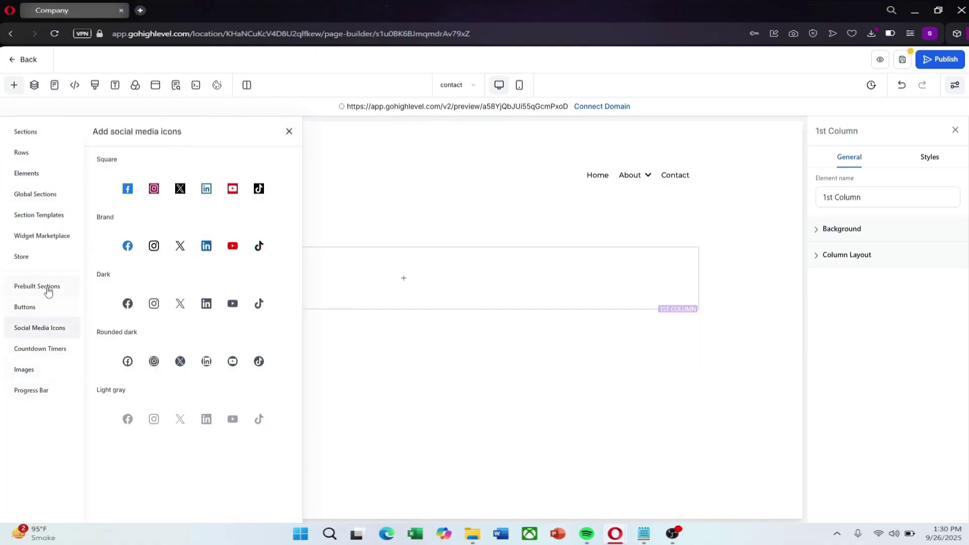
{"action": "left_click", "coordinate": [47, 287]}
{"action": "left_click", "coordinate": [119, 195]}
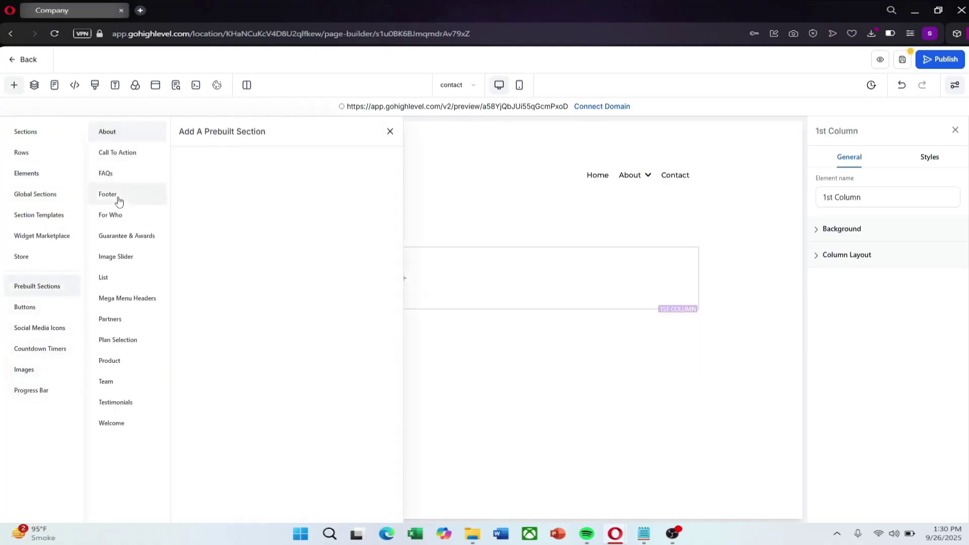
{"action": "left_click_drag", "start_coordinate": [282, 292], "coordinate": [481, 371]}
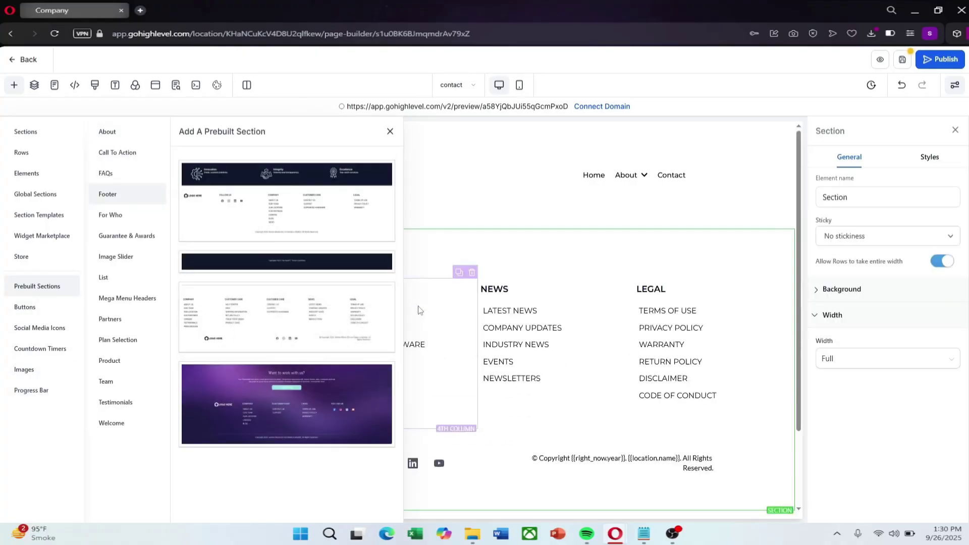
{"action": "left_click", "coordinate": [390, 131]}
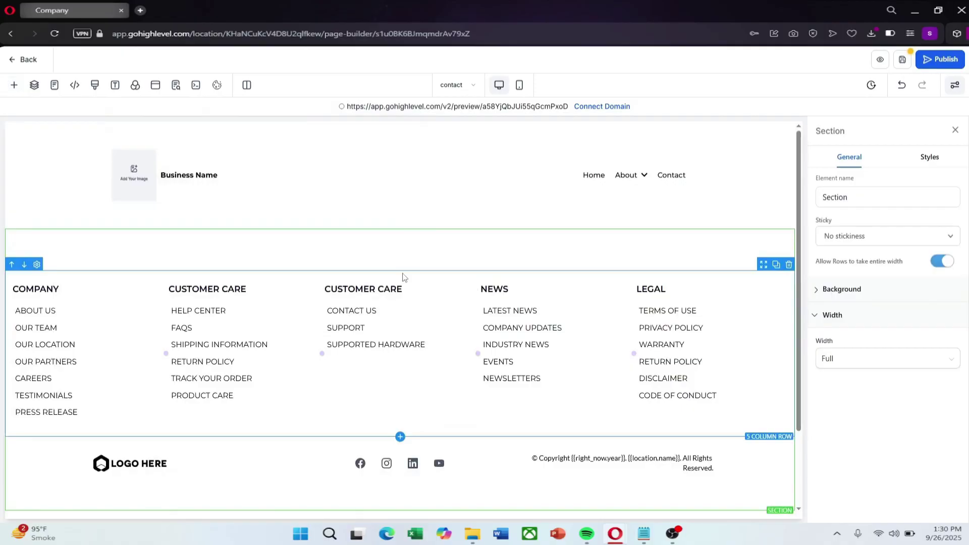
View and close the page's SEO Meta Data settings, then scroll through the contact page
{"action": "left_click", "coordinate": [879, 63]}
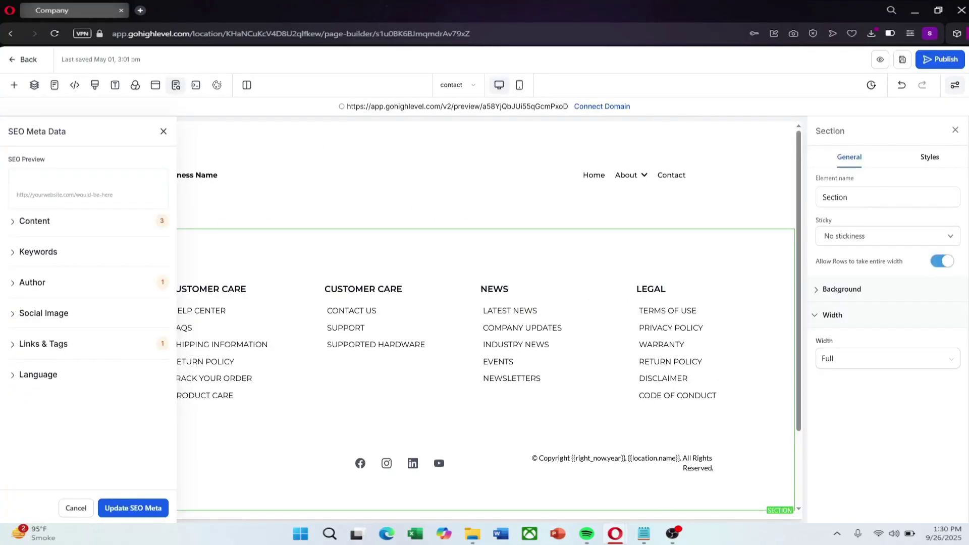
{"action": "left_click", "coordinate": [164, 132]}
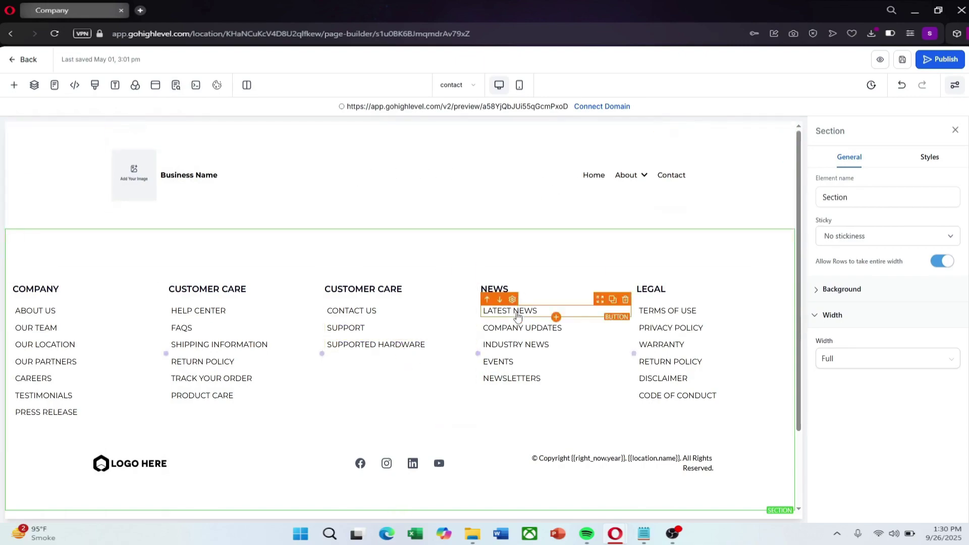
{"action": "scroll", "coordinate": [518, 317], "scroll_direction": "down", "scroll_amount": 2}
{"action": "scroll", "coordinate": [518, 317], "scroll_direction": "up", "scroll_amount": 2}
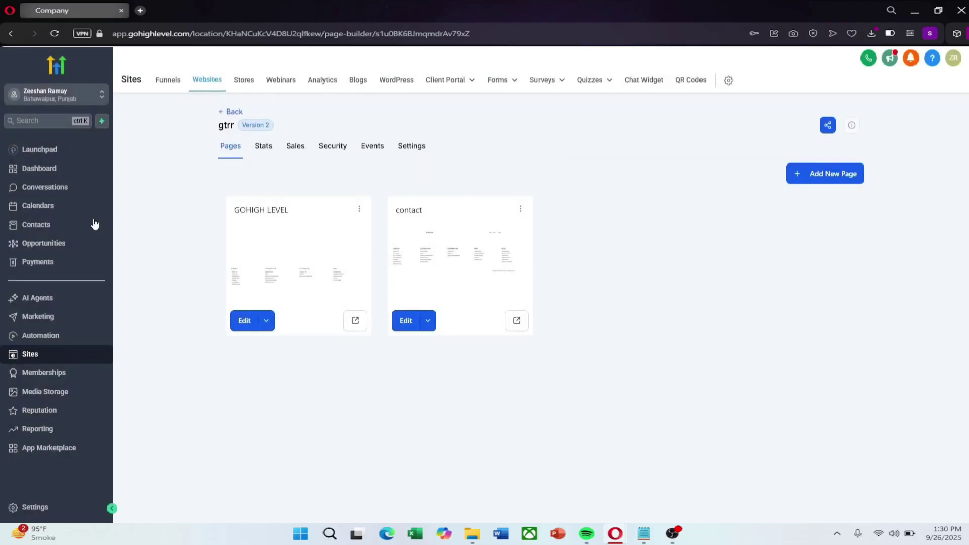
{"action": "left_click", "coordinate": [50, 507]}
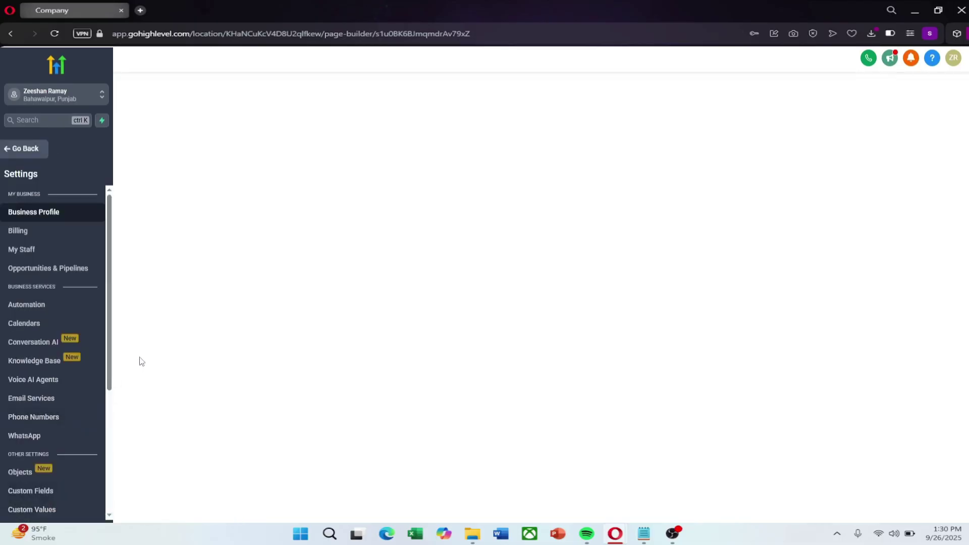
{"action": "scroll", "coordinate": [224, 309], "scroll_direction": "down", "scroll_amount": 2}
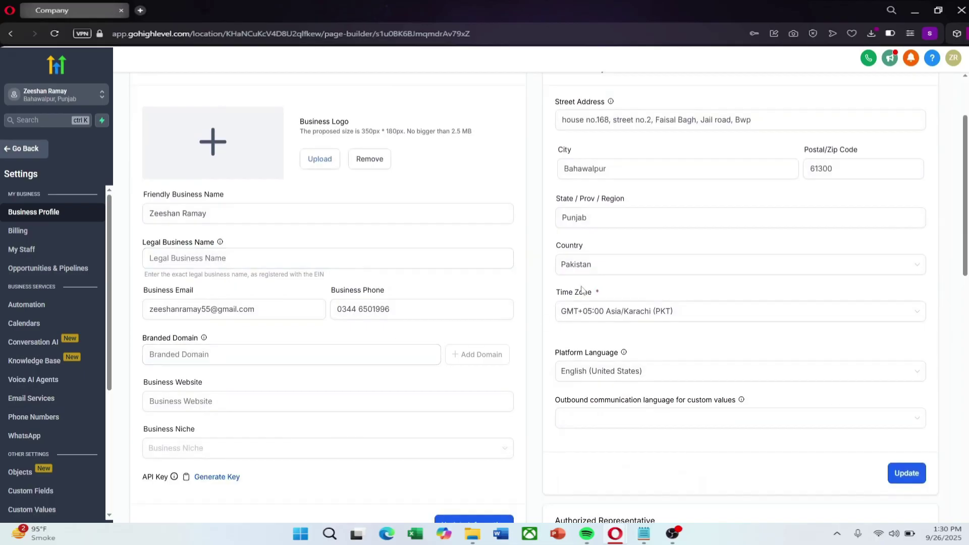
{"action": "scroll", "coordinate": [581, 282], "scroll_direction": "down", "scroll_amount": 6}
{"action": "scroll", "coordinate": [582, 281], "scroll_direction": "down", "scroll_amount": 6}
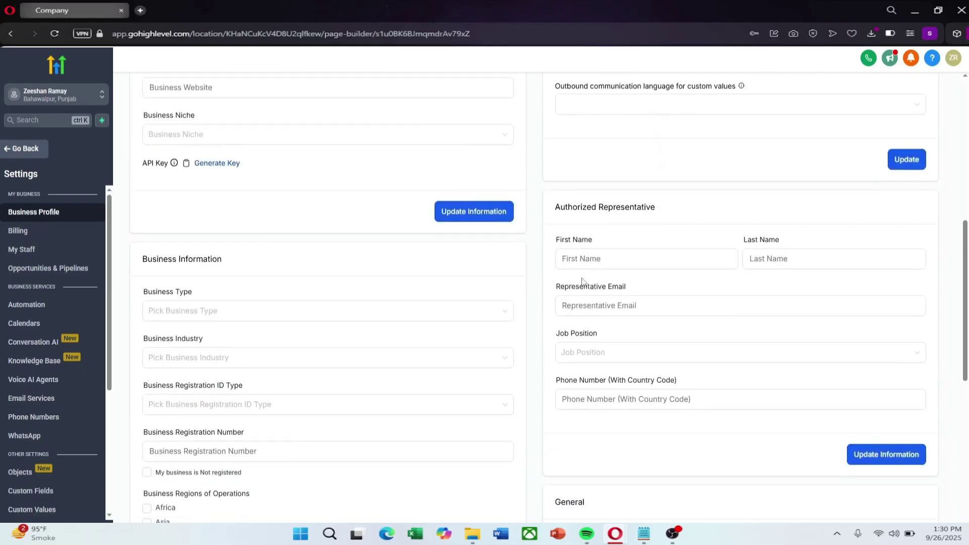
{"action": "scroll", "coordinate": [583, 282], "scroll_direction": "down", "scroll_amount": 2}
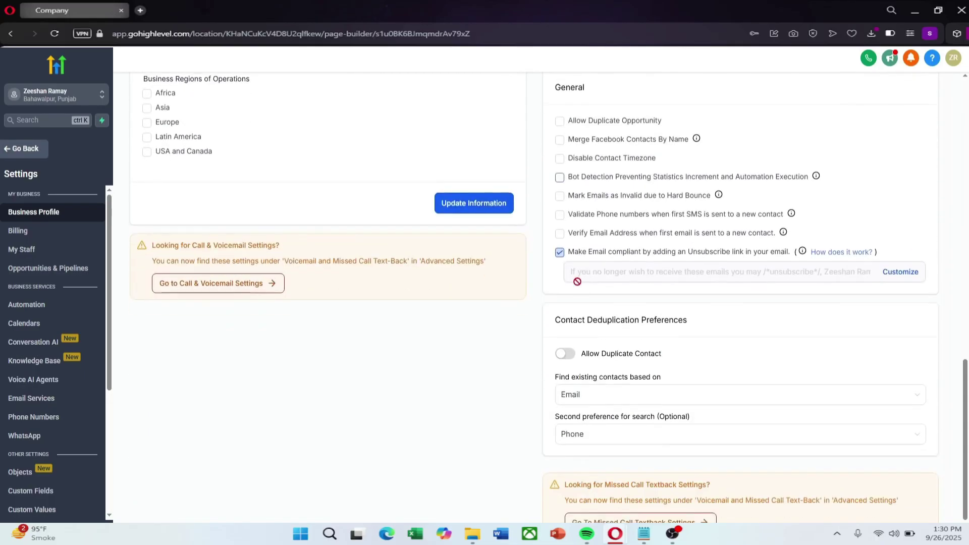
{"action": "scroll", "coordinate": [491, 325], "scroll_direction": "up", "scroll_amount": 2}
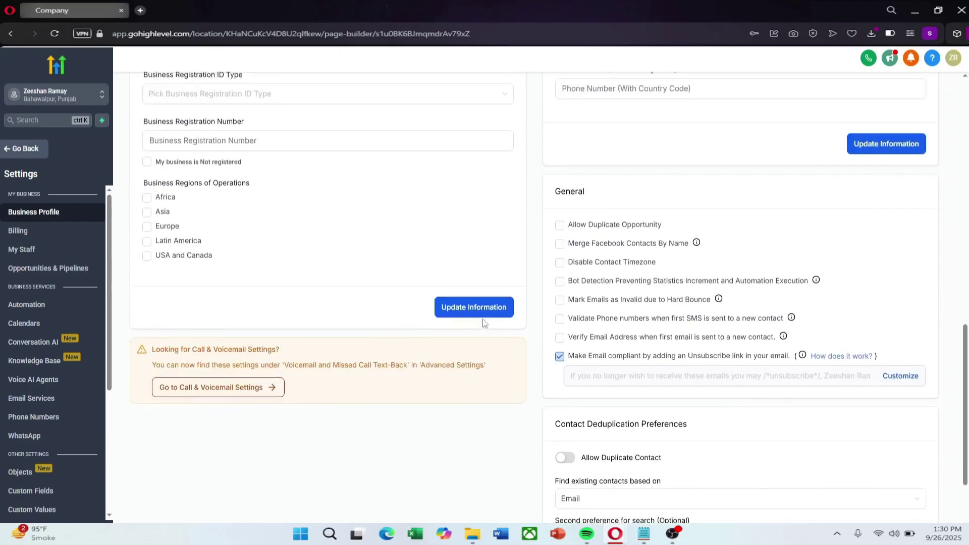
{"action": "scroll", "coordinate": [484, 323], "scroll_direction": "down", "scroll_amount": 2}
{"action": "left_click", "coordinate": [13, 152]}
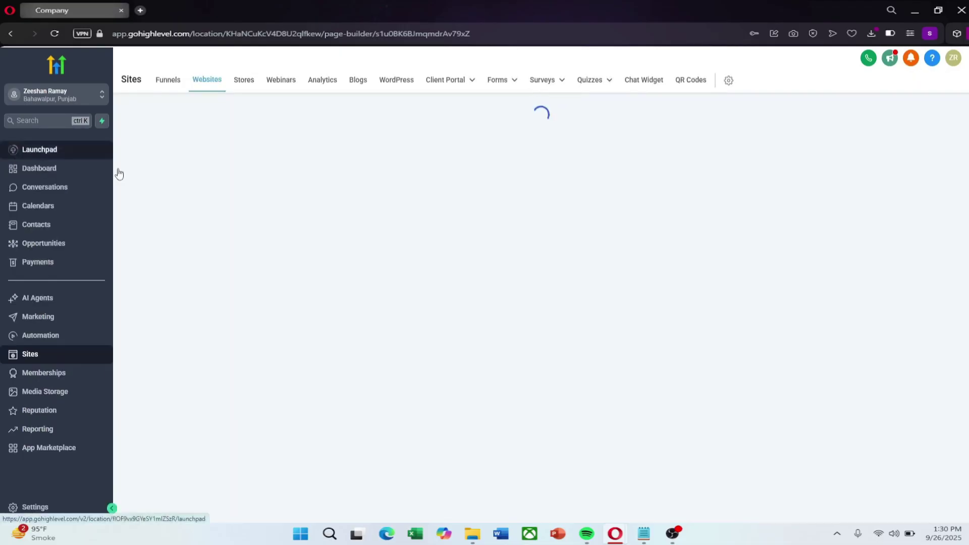
Check the Domains settings and Connect a domain option, then return to the website pages
{"action": "left_click", "coordinate": [728, 82]}
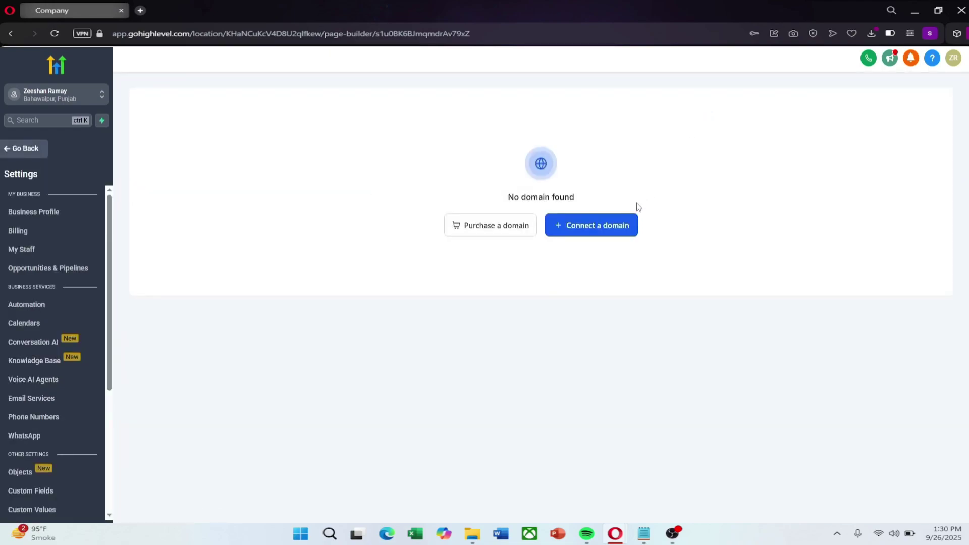
{"action": "left_click", "coordinate": [601, 226]}
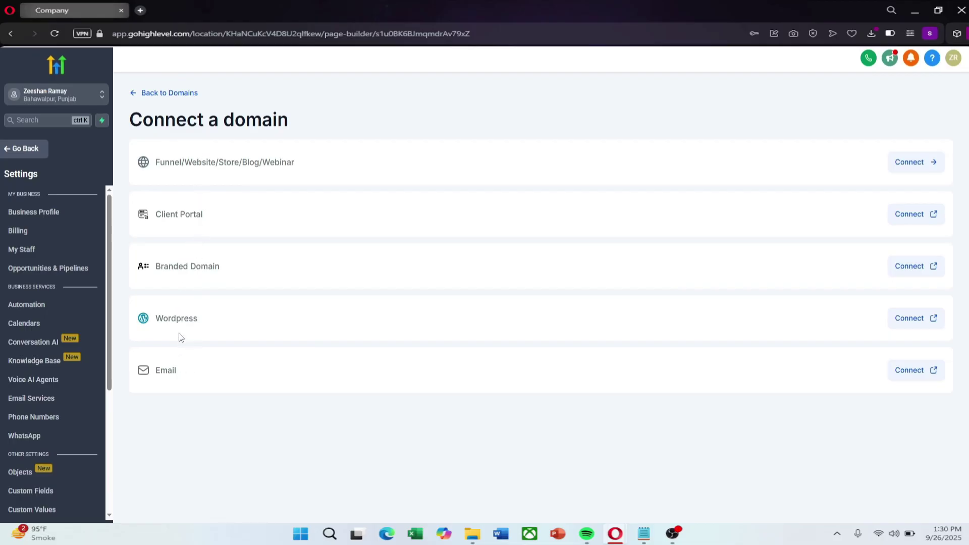
{"action": "left_click", "coordinate": [133, 97]}
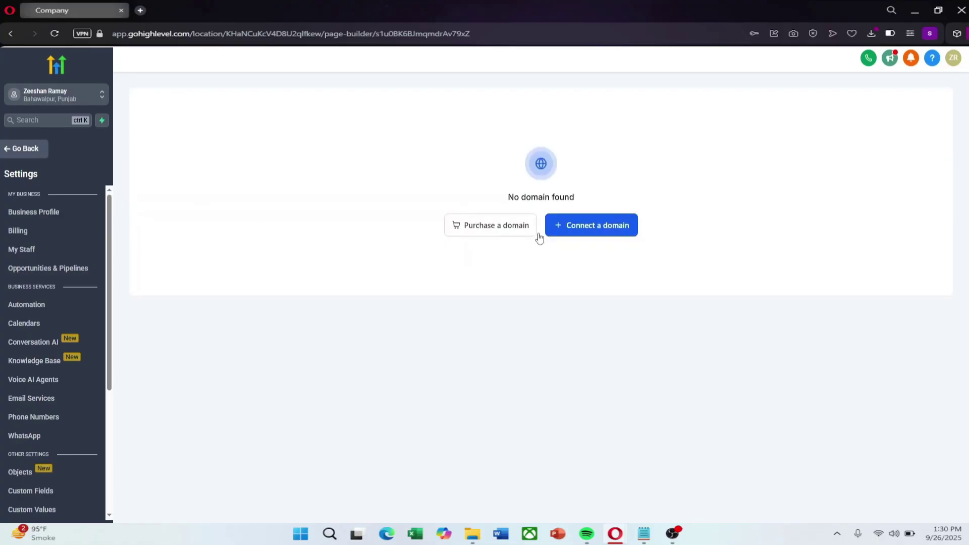
{"action": "left_click", "coordinate": [7, 152]}
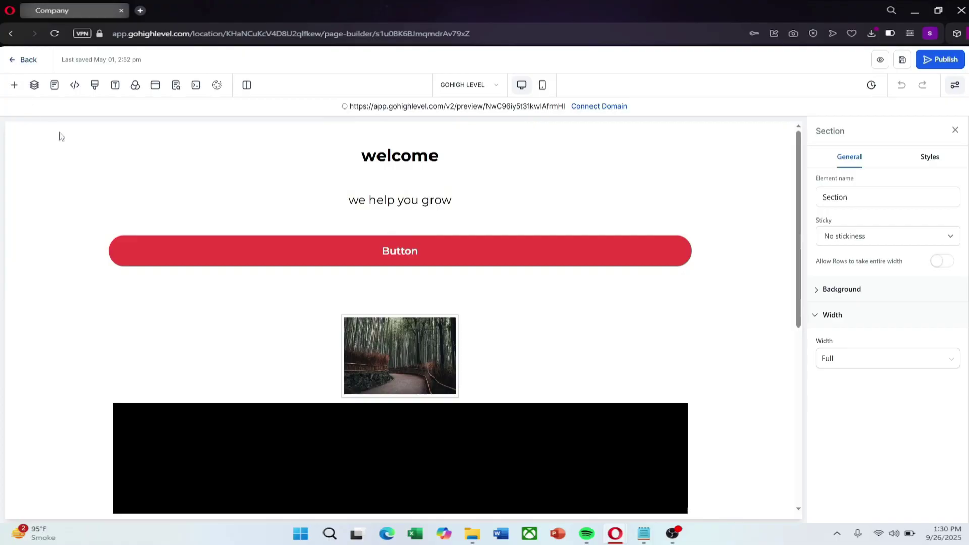
{"action": "scroll", "coordinate": [290, 284], "scroll_direction": "down", "scroll_amount": 6}
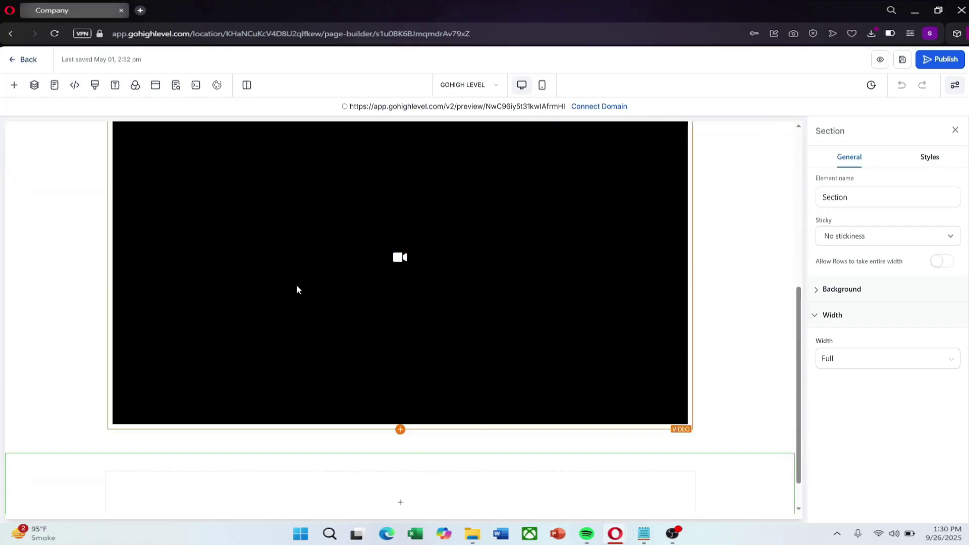
{"action": "scroll", "coordinate": [534, 319], "scroll_direction": "up", "scroll_amount": 2}
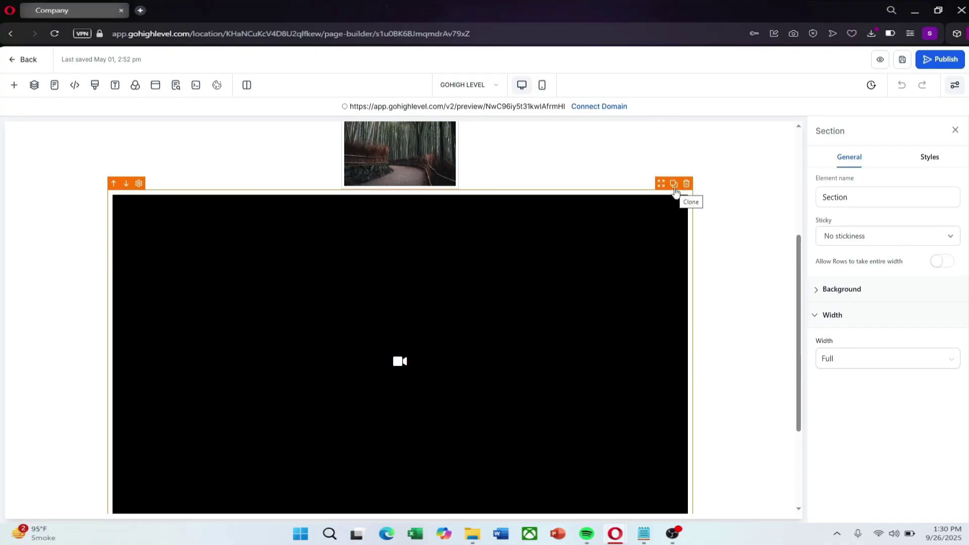
{"action": "scroll", "coordinate": [790, 302], "scroll_direction": "down", "scroll_amount": 3}
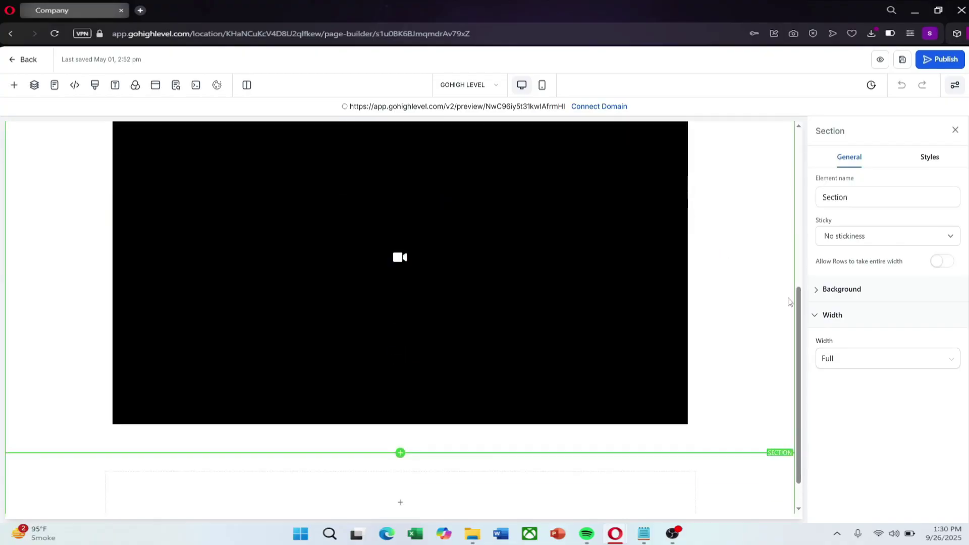
{"action": "scroll", "coordinate": [787, 295], "scroll_direction": "up", "scroll_amount": 6}
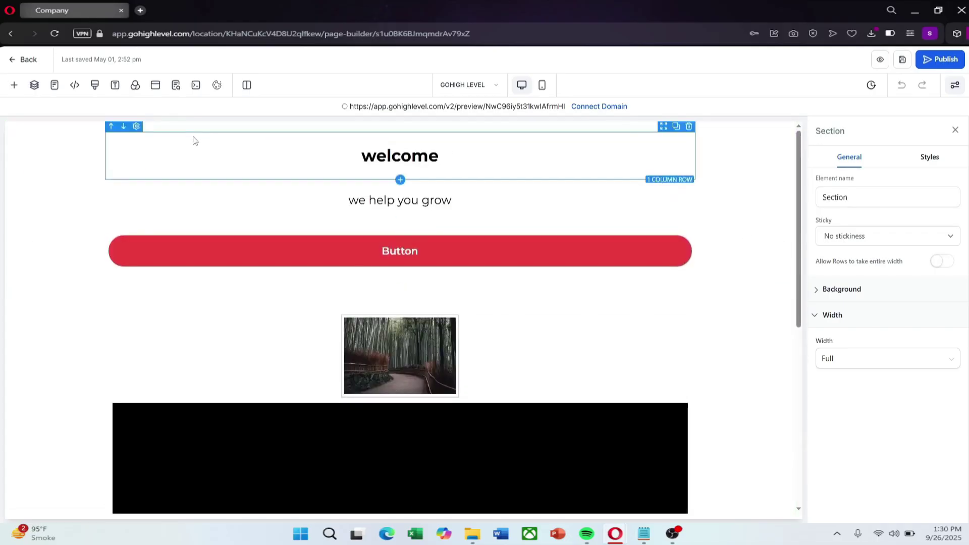
{"action": "scroll", "coordinate": [255, 227], "scroll_direction": "down", "scroll_amount": 6}
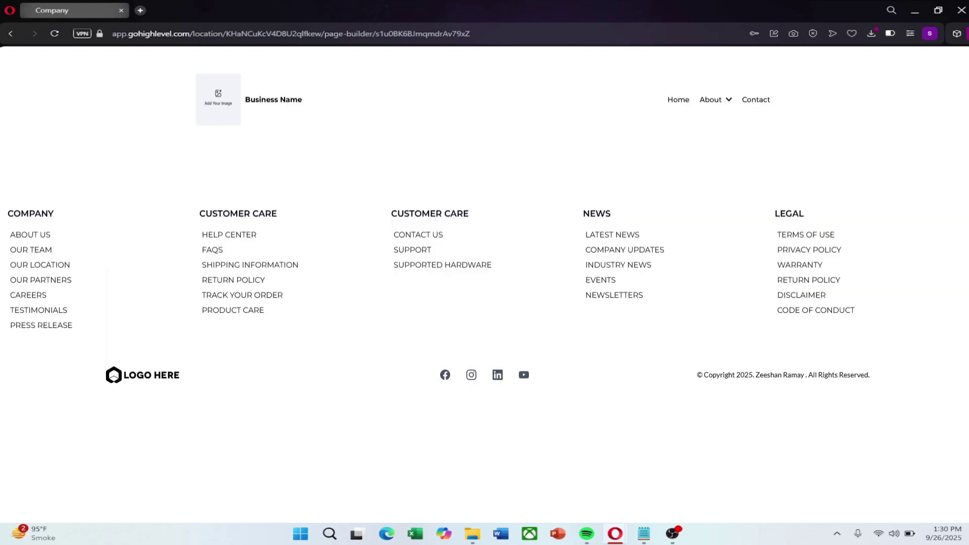
{"action": "mouse_move", "coordinate": [52, 10]}
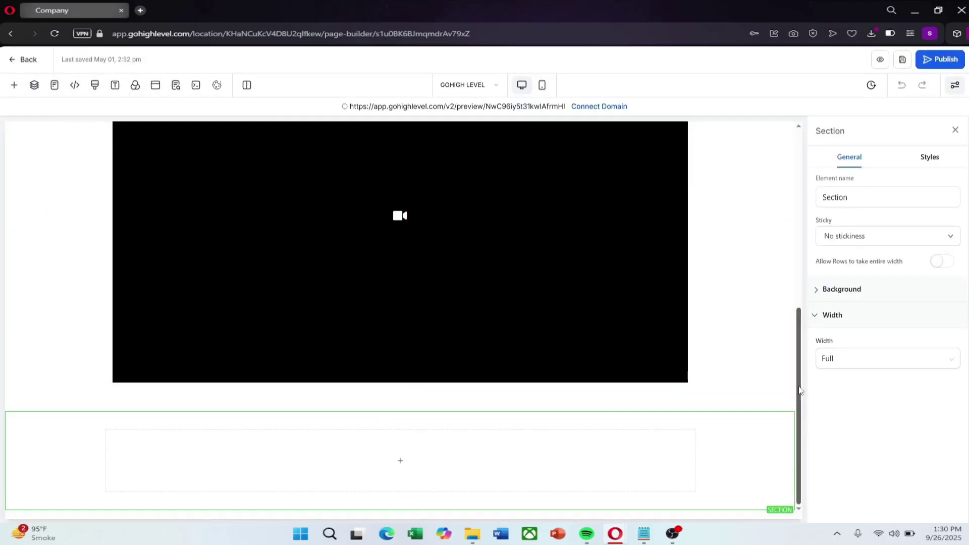
{"action": "scroll", "coordinate": [803, 374], "scroll_direction": "up", "scroll_amount": 1}
{"action": "scroll", "coordinate": [803, 374], "scroll_direction": "up", "scroll_amount": 4}
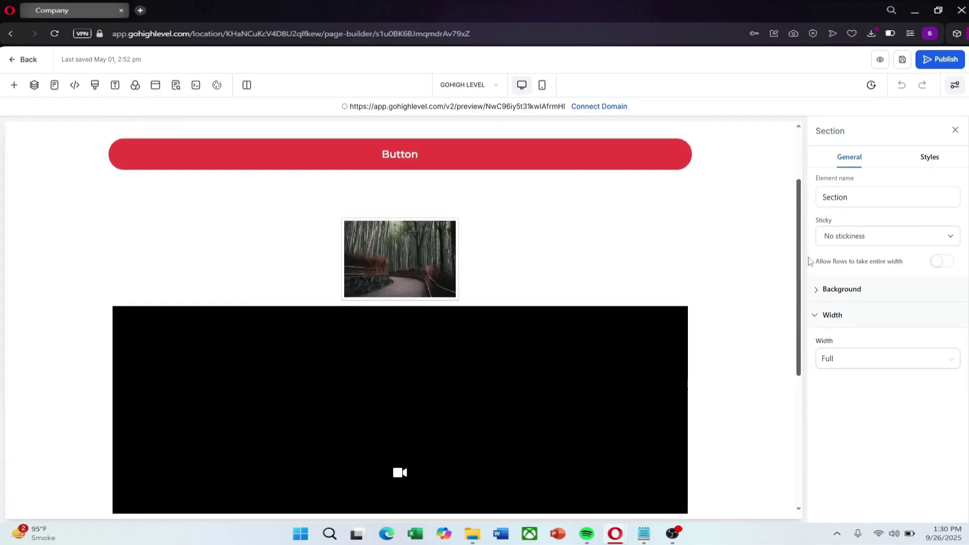